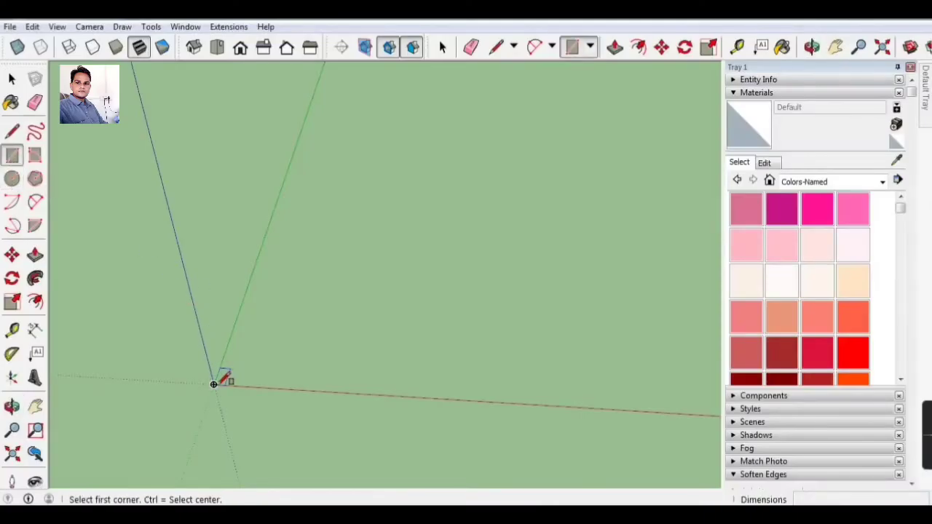
# Step: Draw a long, narrow flat rectangle on the ground plane starting at the origin
pyautogui.click(213, 383)
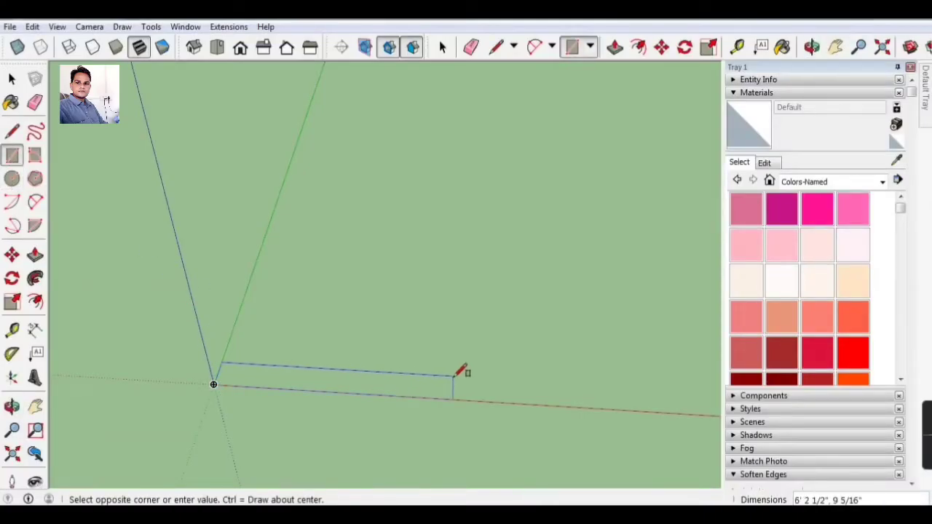
pyautogui.click(495, 364)
pyautogui.scroll(2, 451, 385)
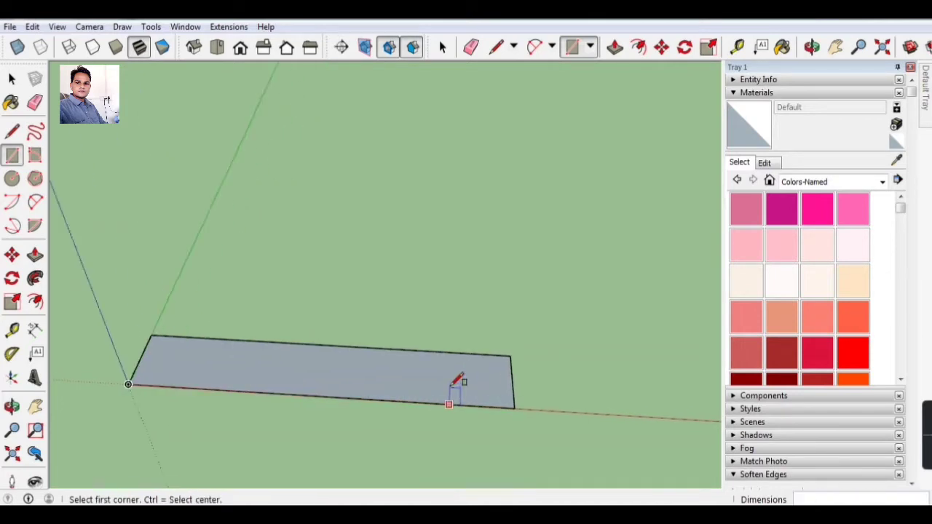
pyautogui.scroll(1, 453, 385)
pyautogui.scroll(-1, 429, 367)
pyautogui.scroll(2, 174, 342)
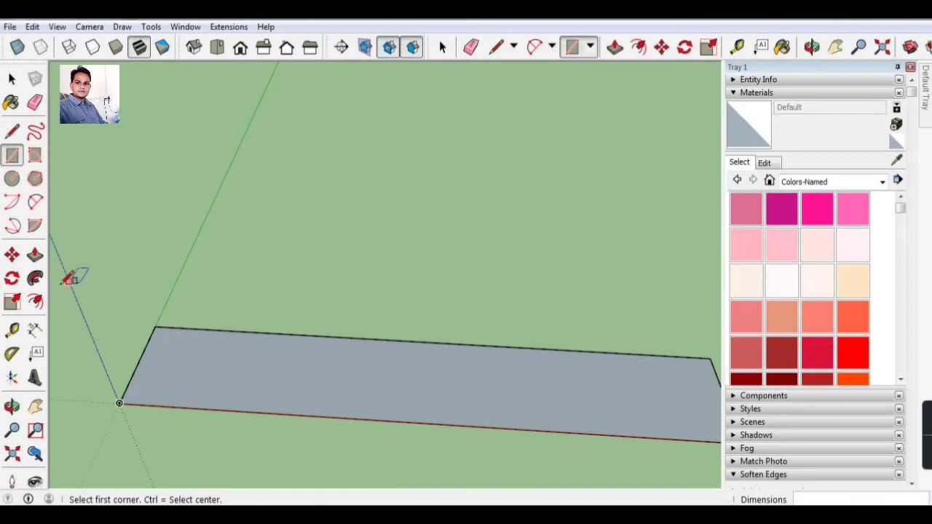
# Step: Start the wave with two tangent 2-point arcs from the rectangle's left edge
pyautogui.click(35, 201)
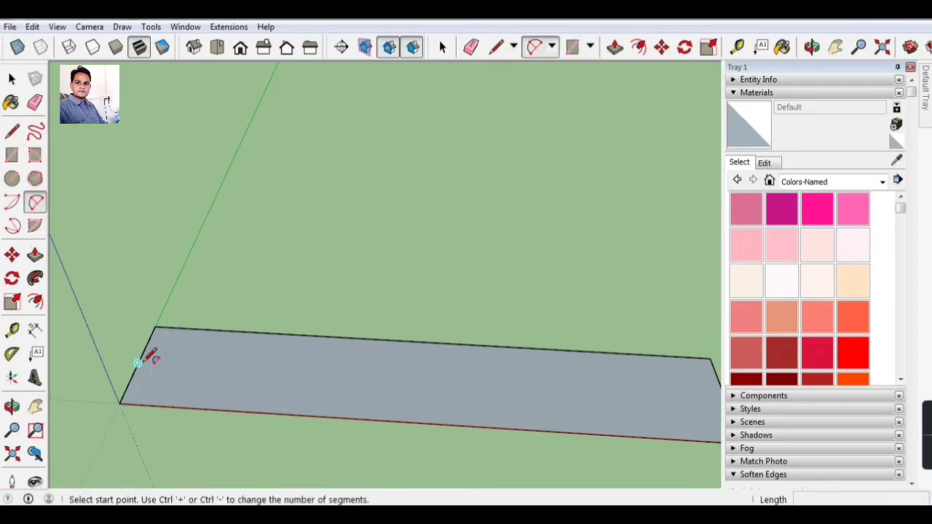
pyautogui.click(138, 363)
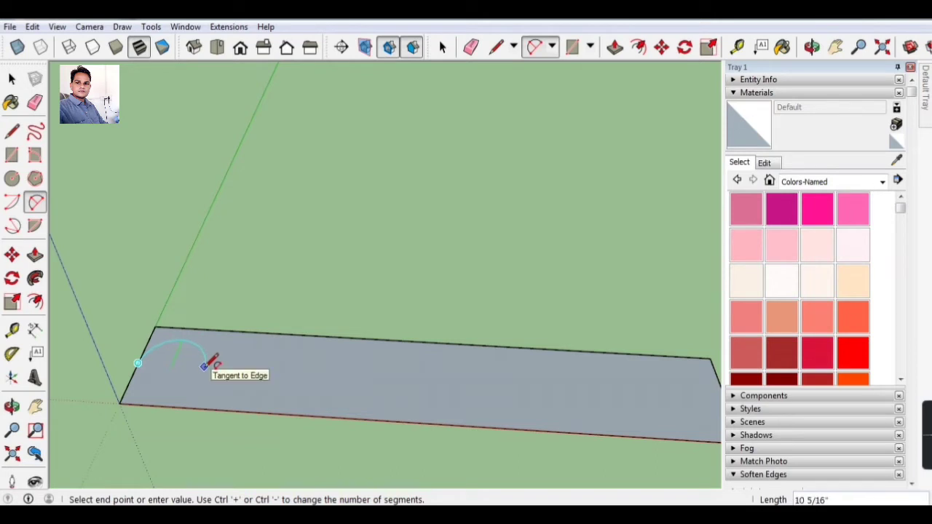
pyautogui.click(205, 366)
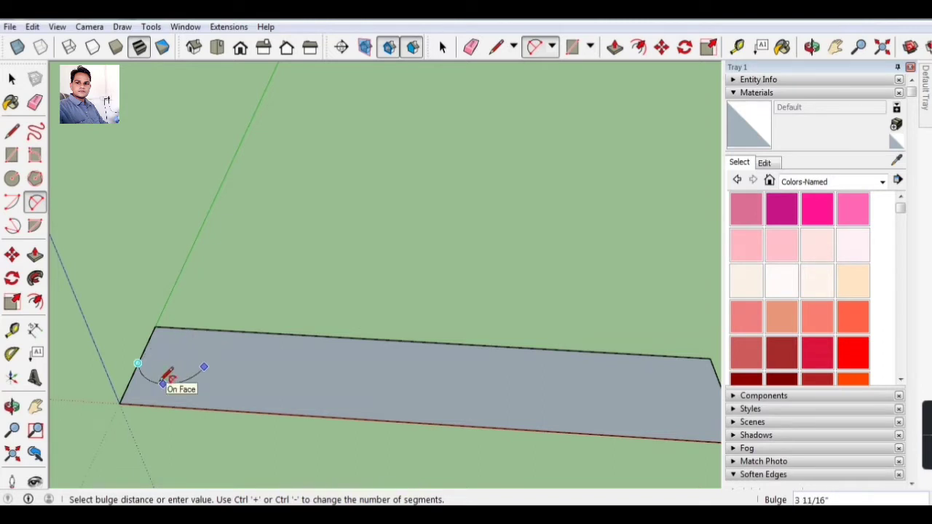
pyautogui.click(164, 377)
pyautogui.click(204, 366)
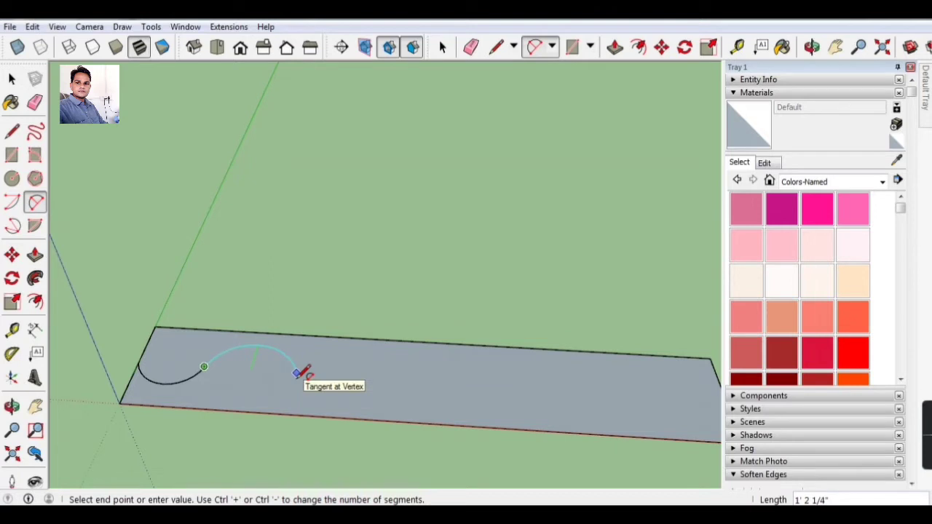
pyautogui.click(297, 373)
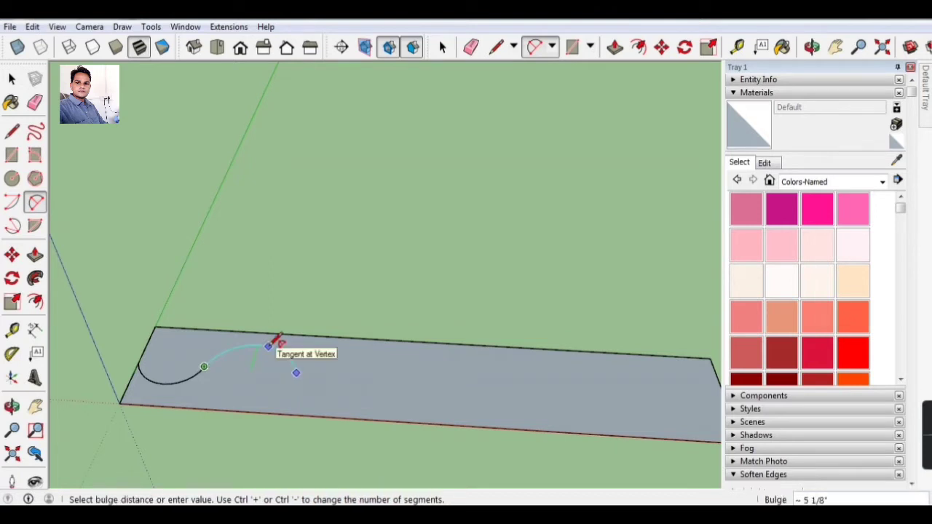
pyautogui.click(276, 341)
# Step: Continue the wave with three more alternating arcs toward the rectangle's right end
pyautogui.click(296, 373)
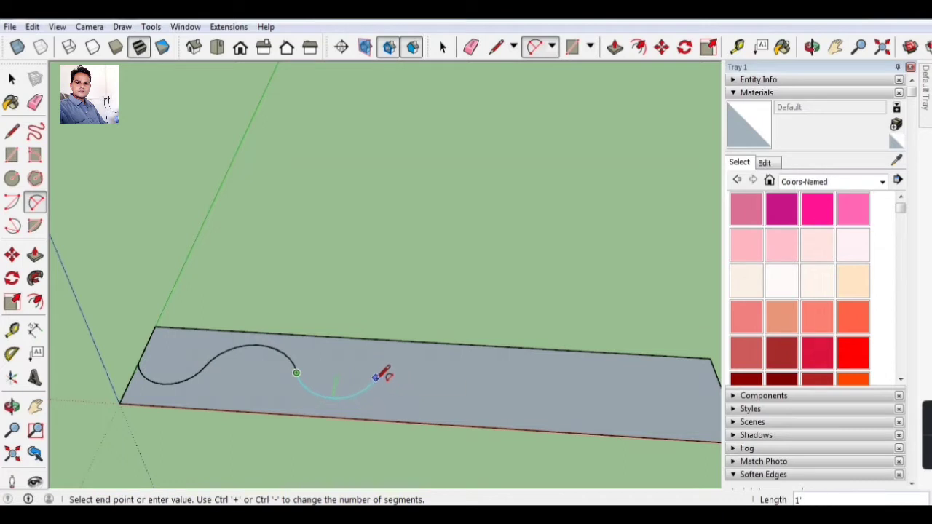
pyautogui.click(357, 375)
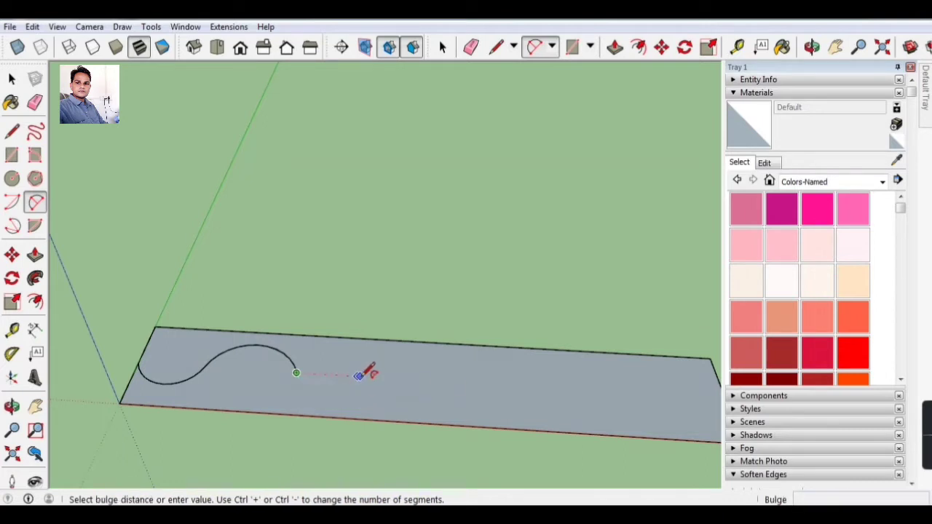
pyautogui.click(327, 397)
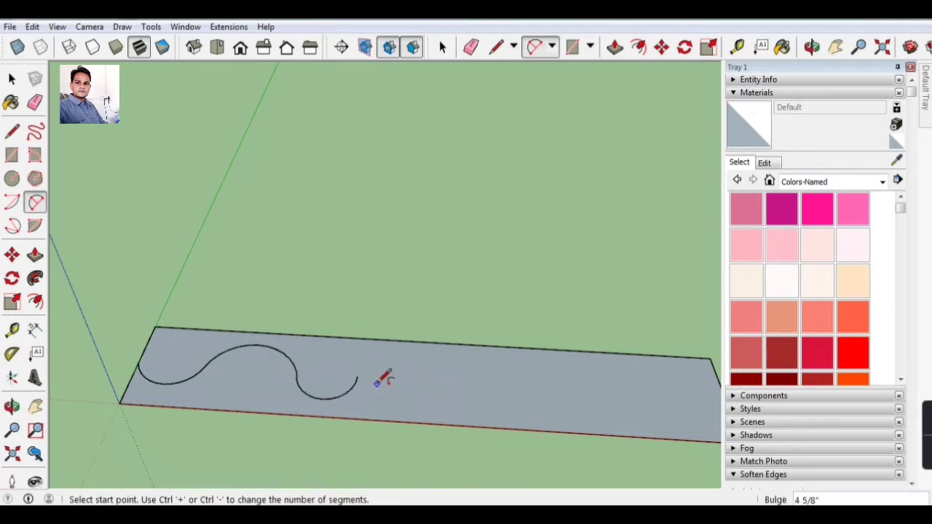
pyautogui.click(358, 376)
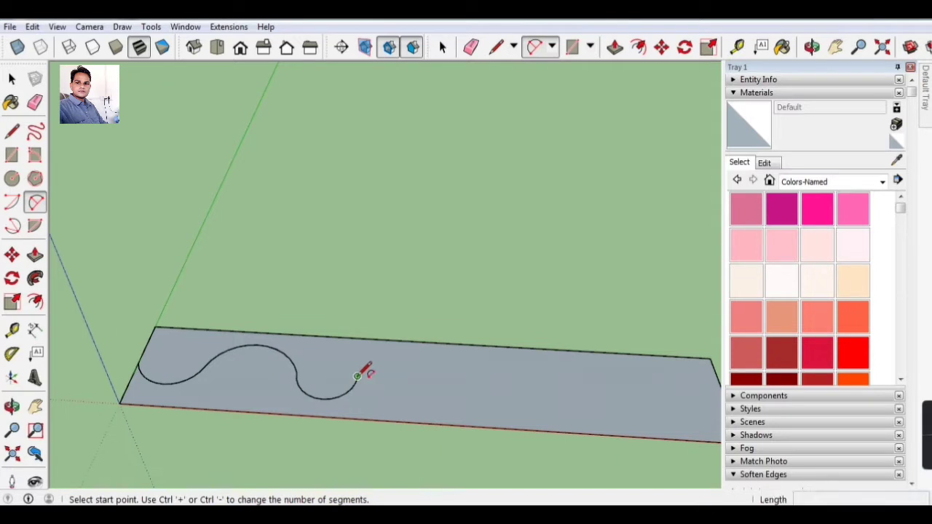
pyautogui.click(430, 380)
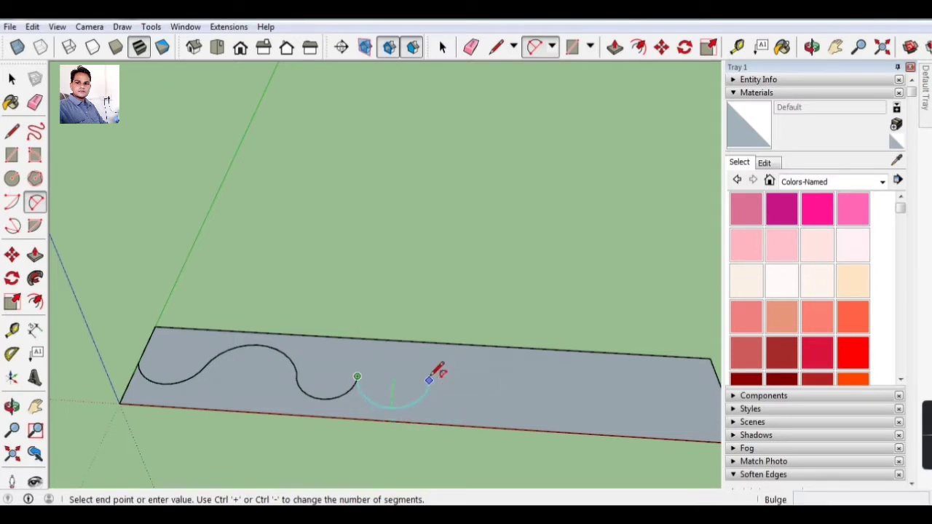
pyautogui.click(394, 359)
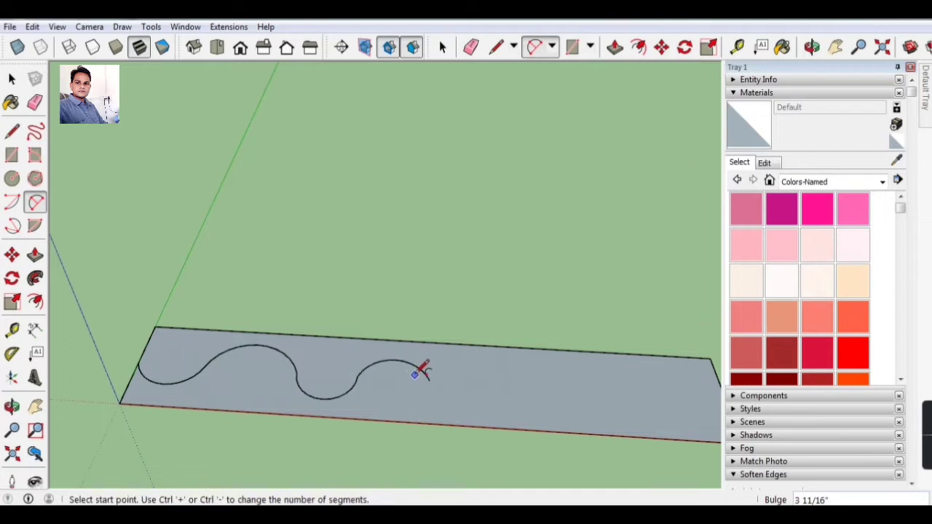
pyautogui.click(430, 379)
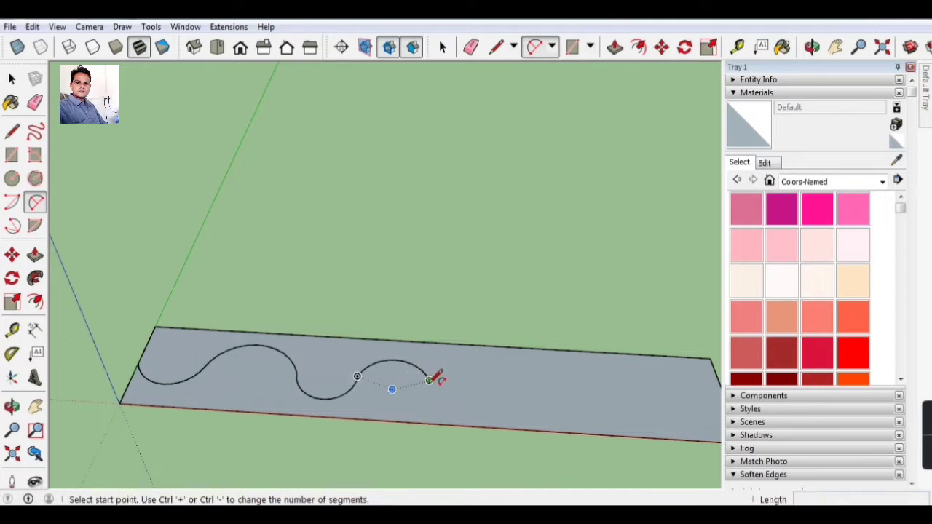
pyautogui.click(512, 386)
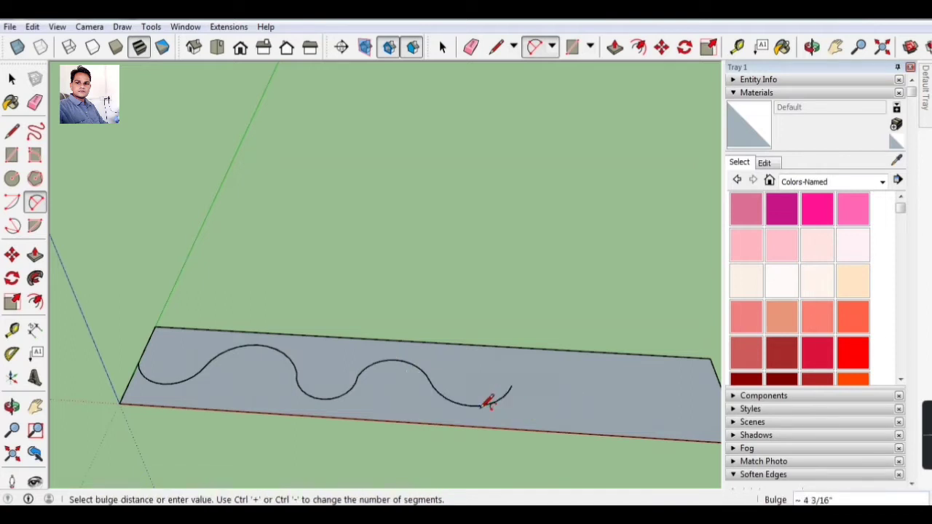
pyautogui.click(489, 399)
pyautogui.click(512, 386)
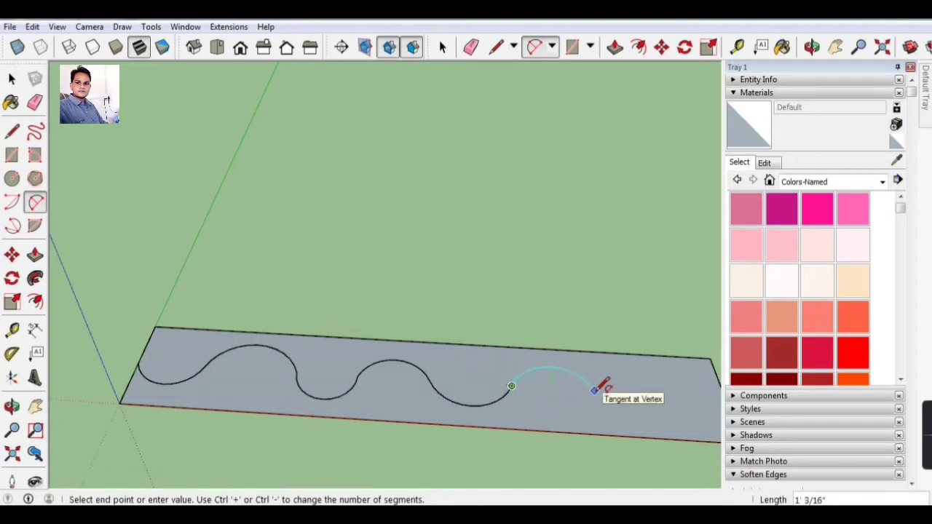
# Step: Add two more alternating arcs, extending the wave further right
pyautogui.click(579, 391)
pyautogui.scroll(-2, 493, 391)
pyautogui.scroll(-1, 558, 391)
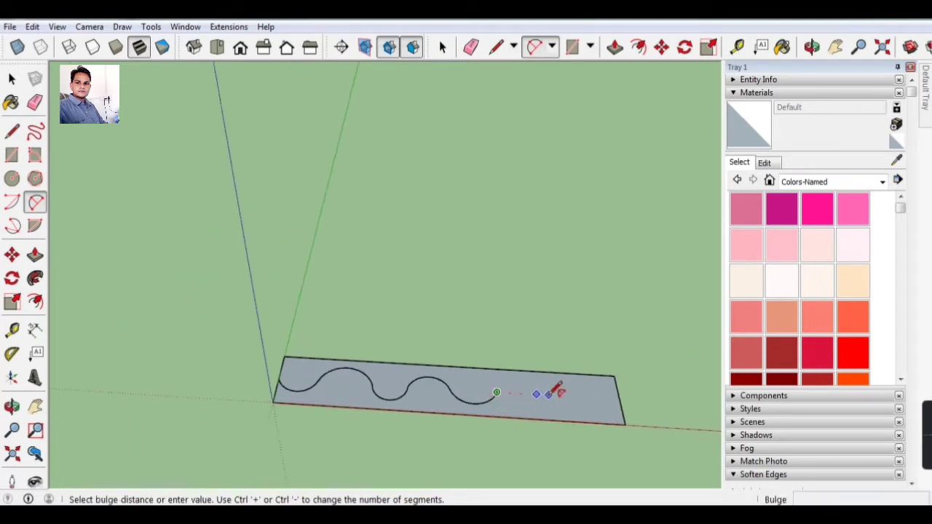
pyautogui.scroll(2, 534, 381)
pyautogui.scroll(2, 504, 375)
pyautogui.click(503, 378)
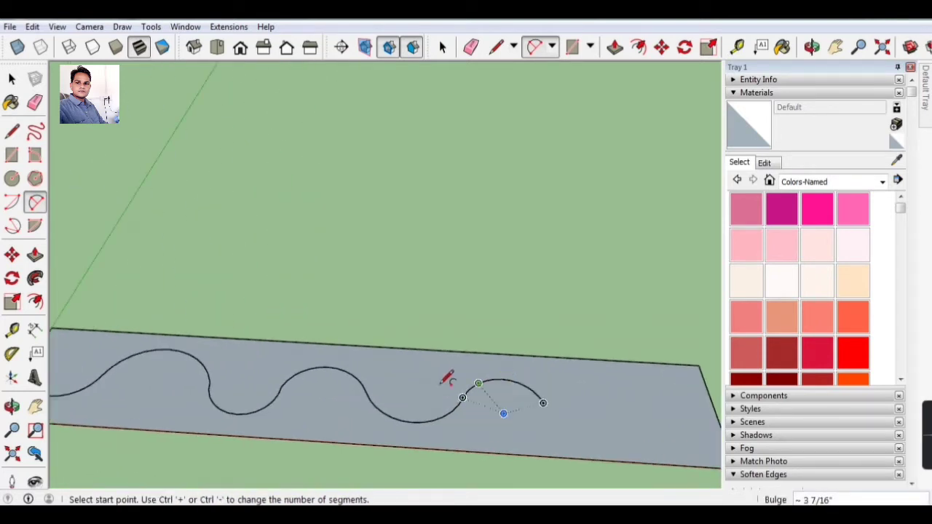
pyautogui.scroll(-3, 394, 375)
pyautogui.scroll(2, 510, 393)
pyautogui.scroll(2, 537, 400)
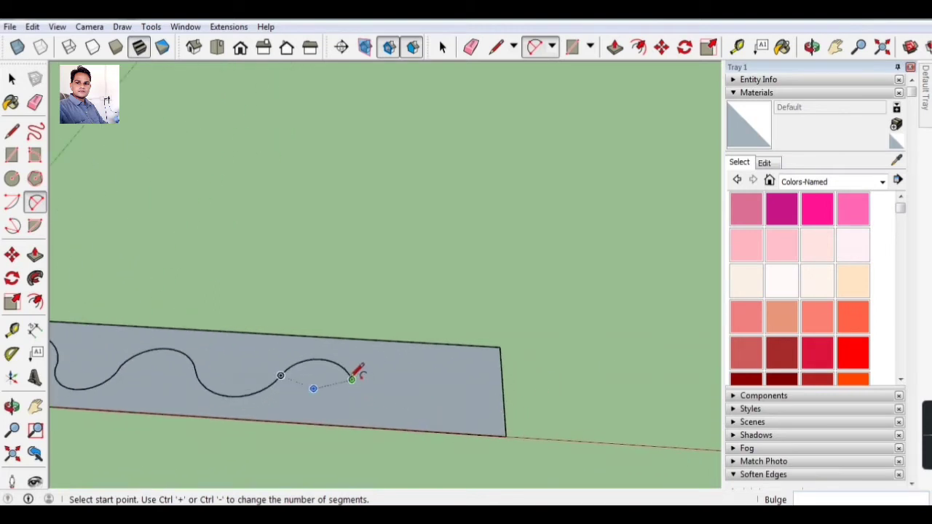
pyautogui.click(351, 377)
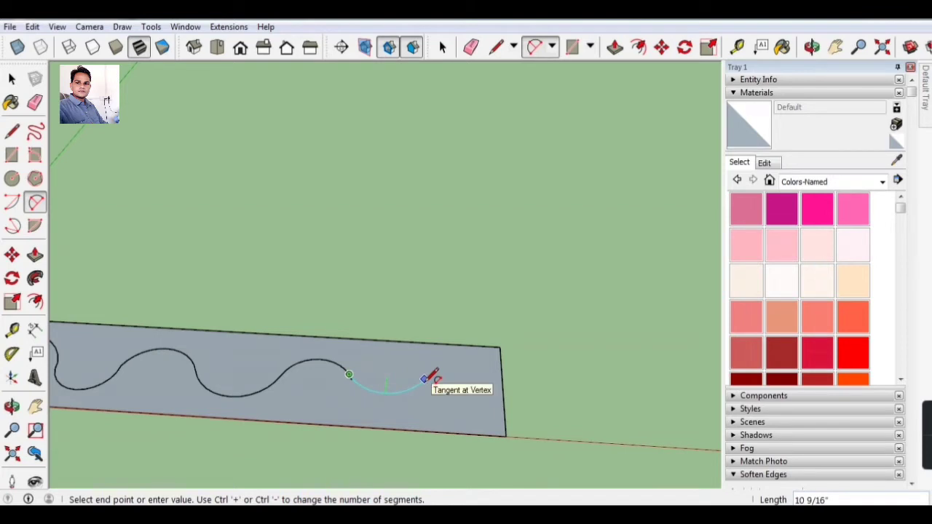
pyautogui.click(425, 378)
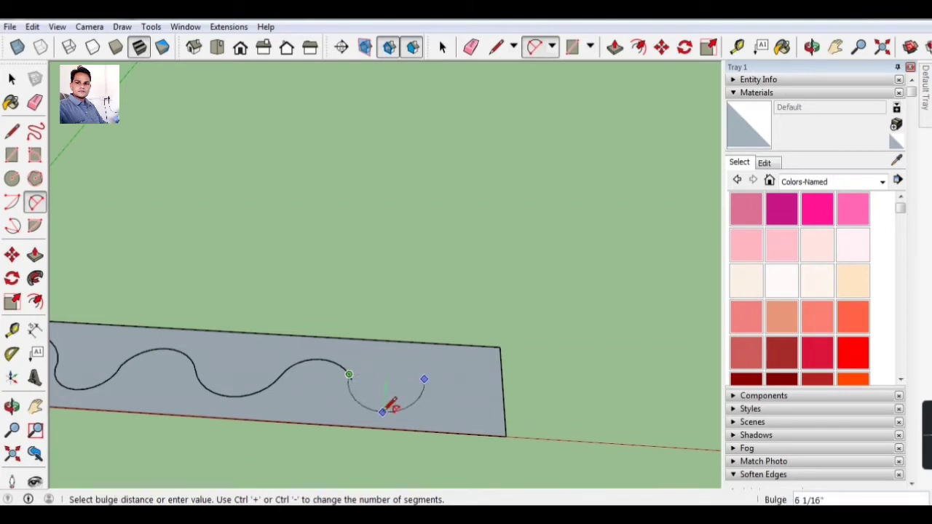
pyautogui.click(390, 405)
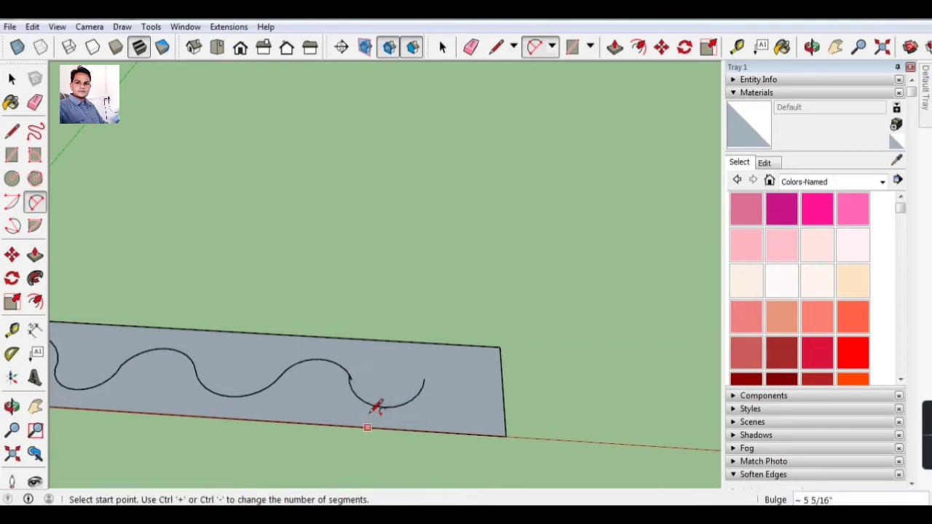
# Step: Finish the wave with three arcs, the last ending on the rectangle's right edge
pyautogui.click(351, 379)
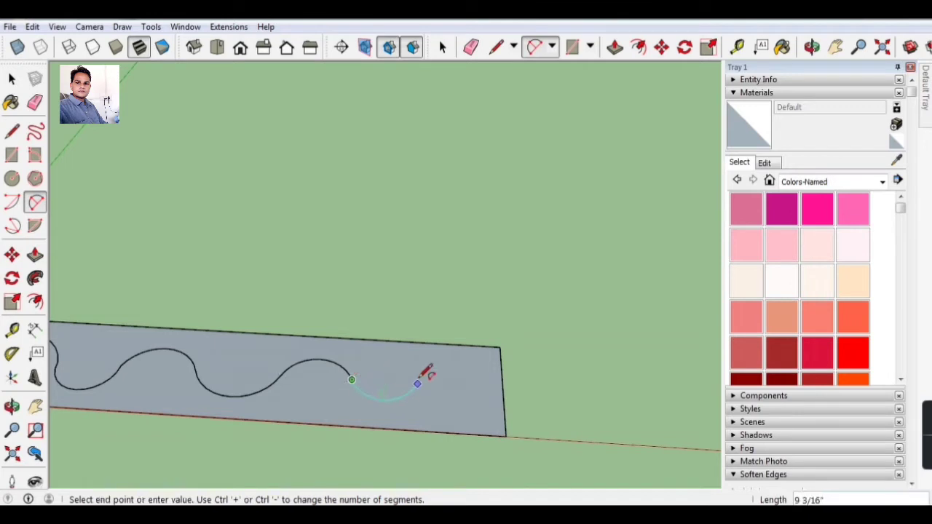
pyautogui.click(421, 384)
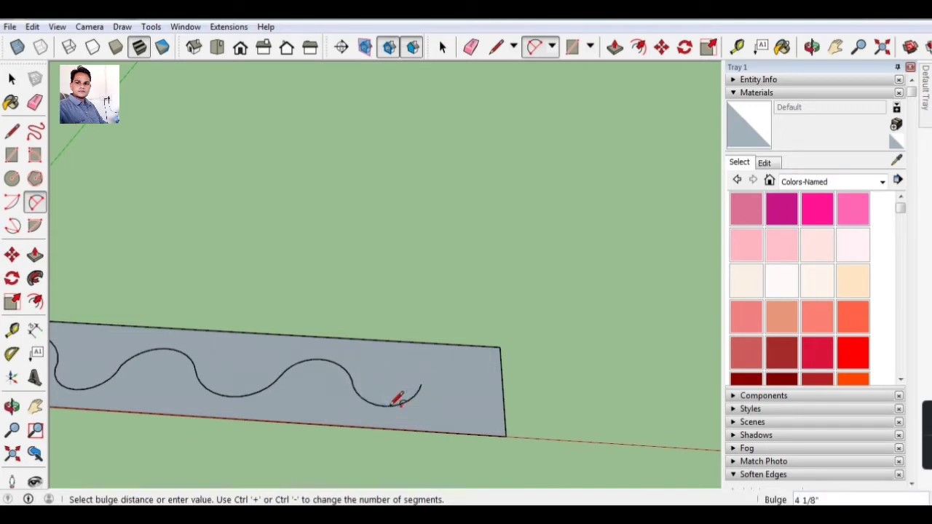
pyautogui.click(388, 405)
pyautogui.click(421, 383)
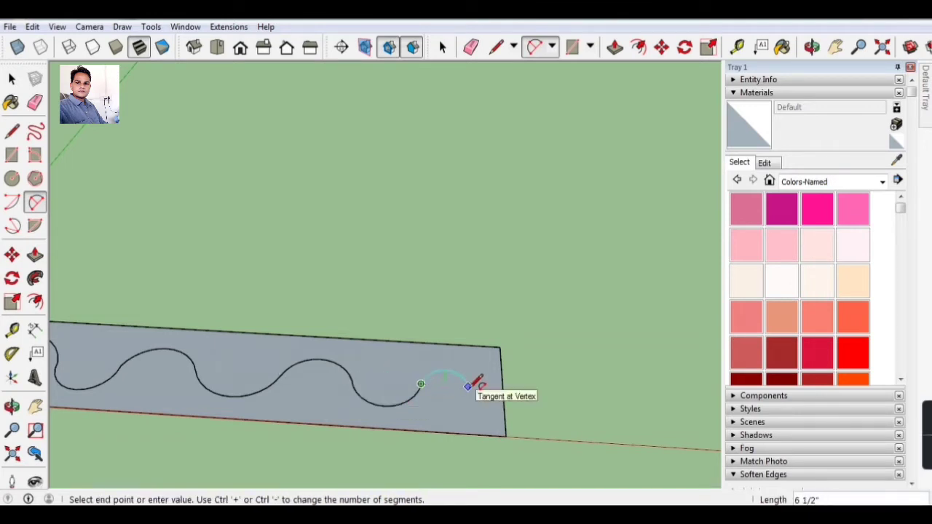
pyautogui.click(464, 386)
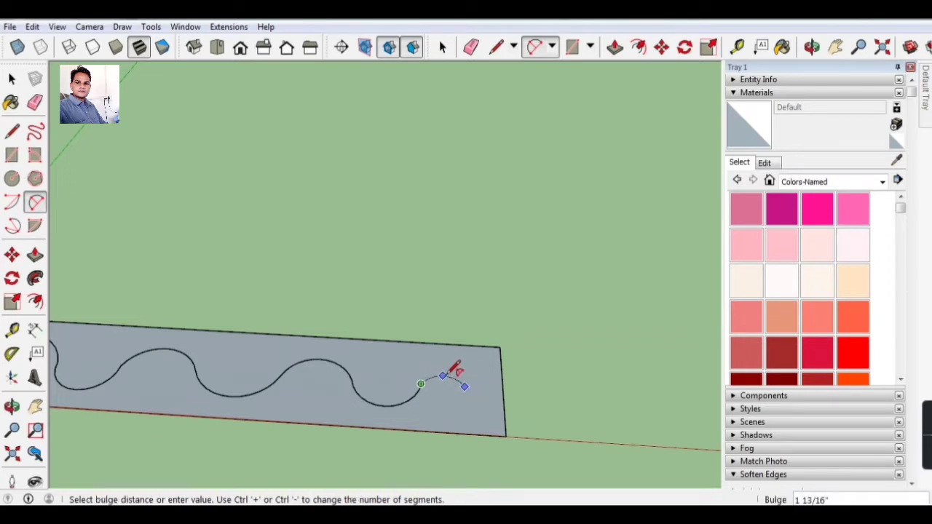
pyautogui.click(445, 375)
pyautogui.click(465, 386)
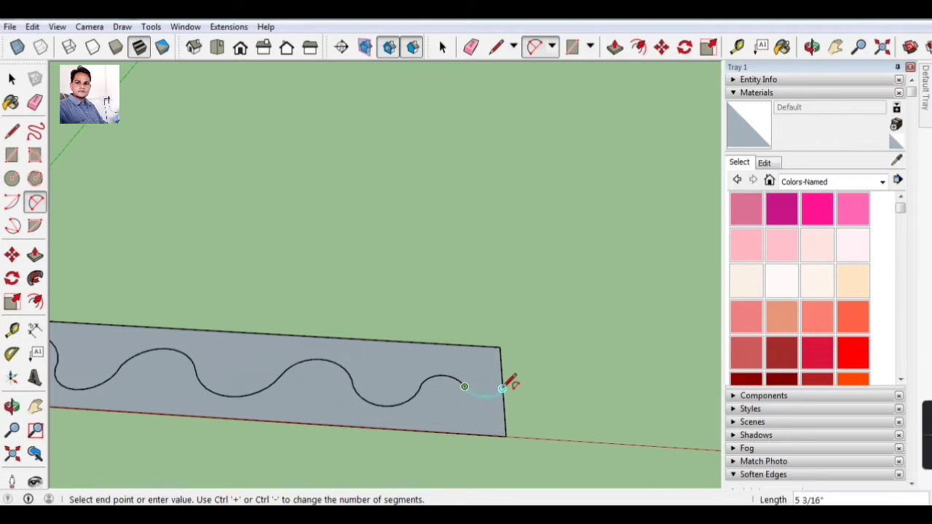
pyautogui.click(500, 391)
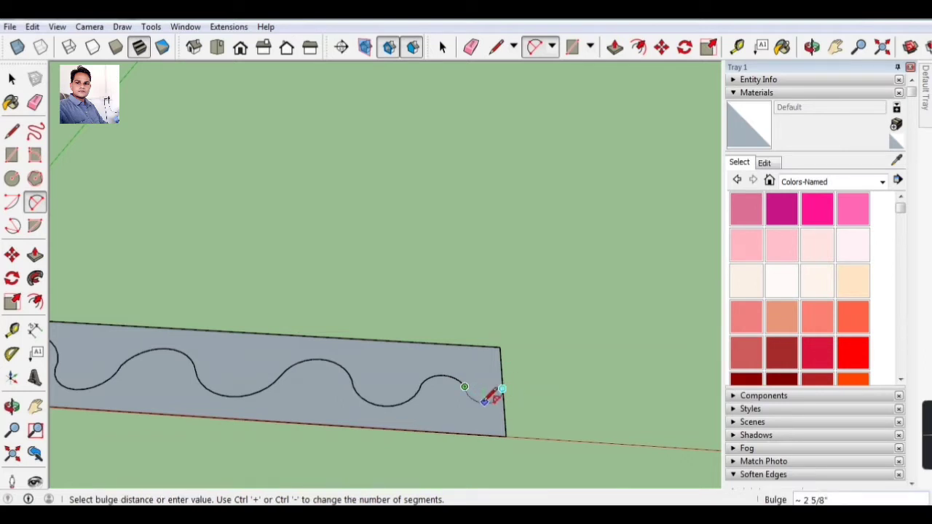
pyautogui.click(496, 391)
pyautogui.scroll(-3, 548, 390)
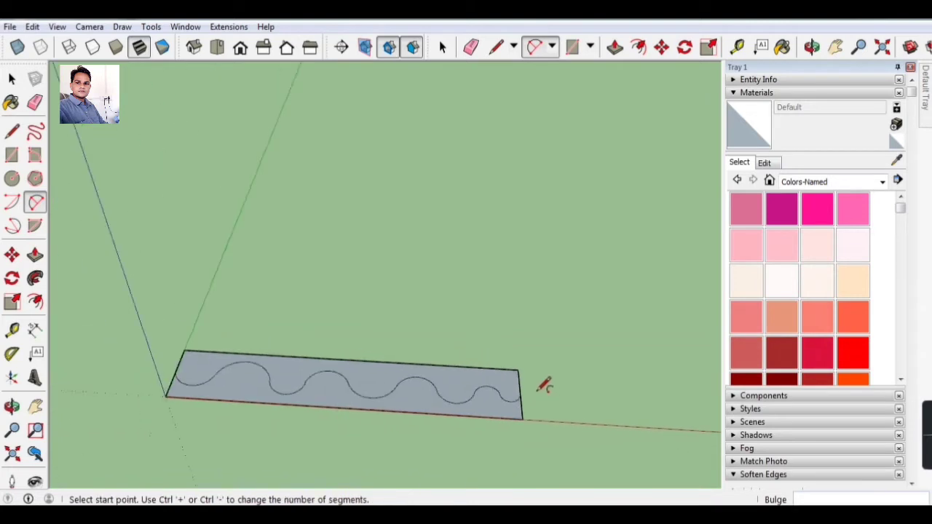
pyautogui.scroll(-2, 543, 384)
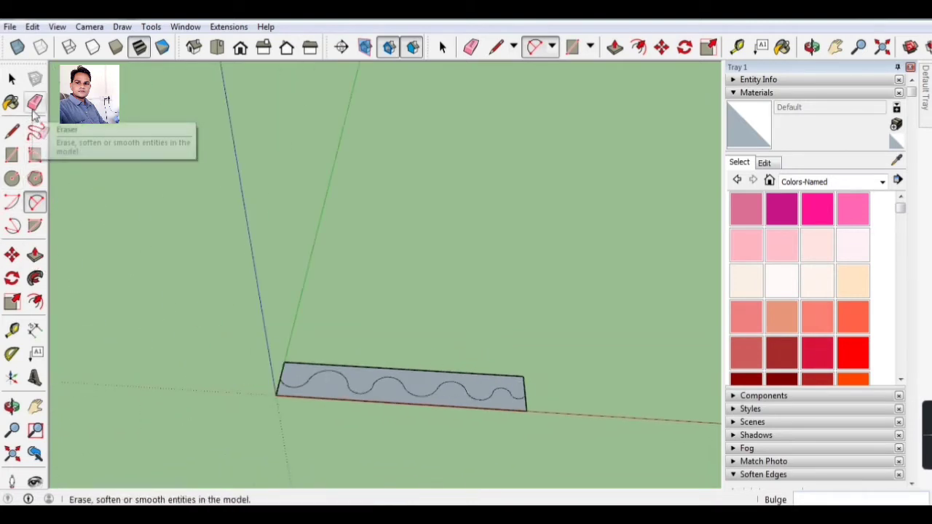
# Step: Push/Pull the wavy section of the face upward exactly 7'
pyautogui.click(34, 255)
pyautogui.click(297, 378)
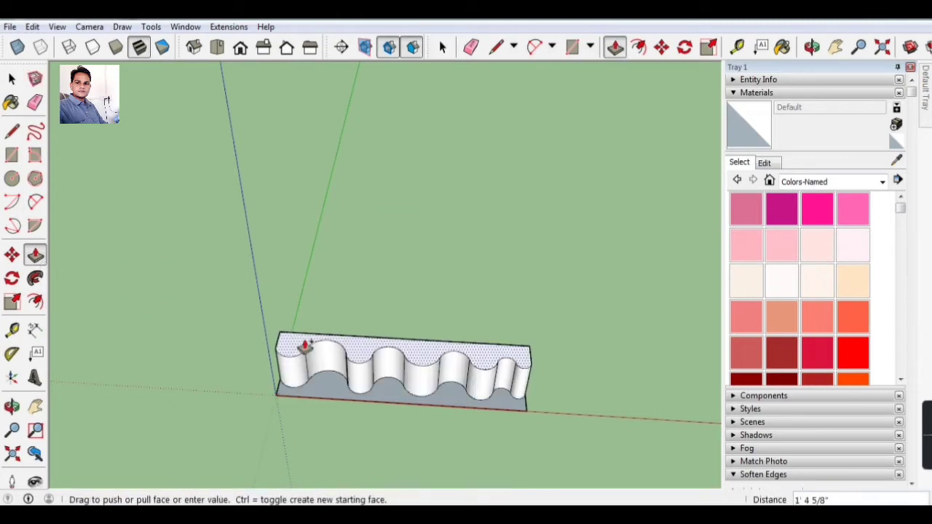
pyautogui.click(341, 243)
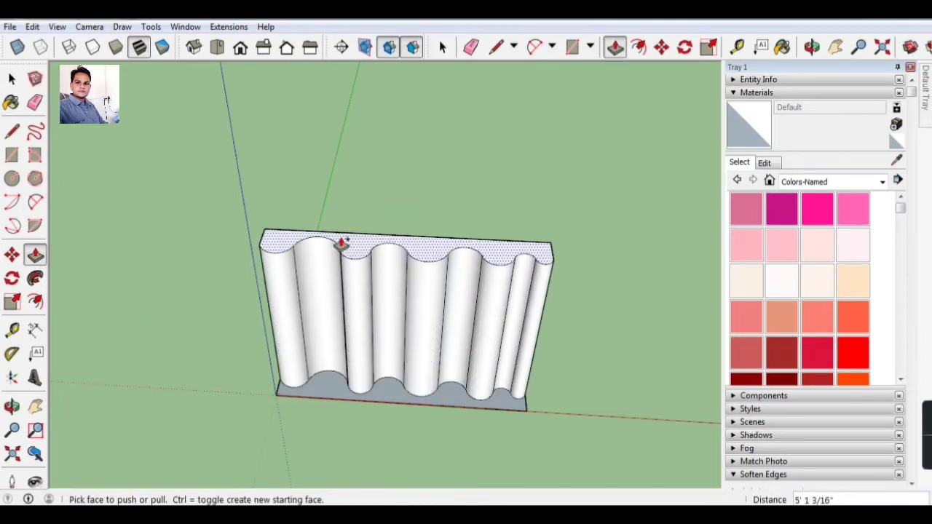
pyautogui.write("'")
pyautogui.press('Return')
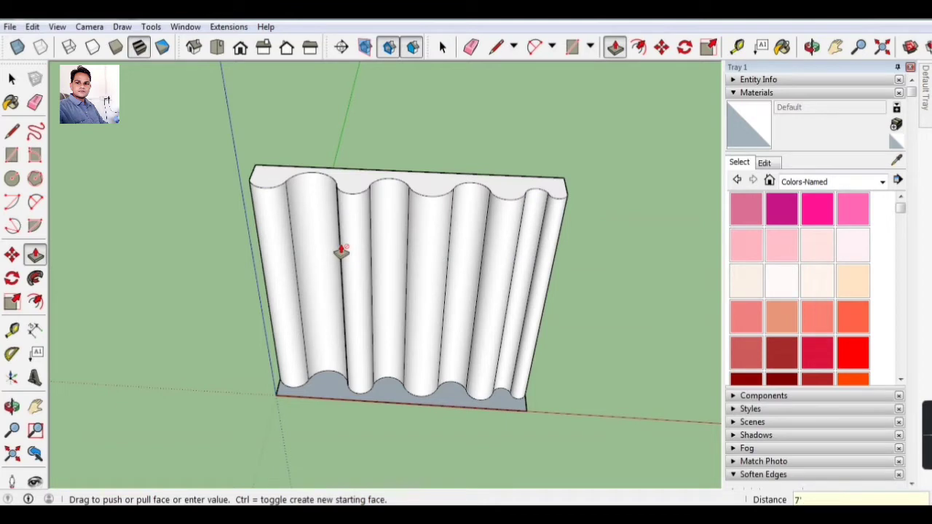
pyautogui.click(35, 102)
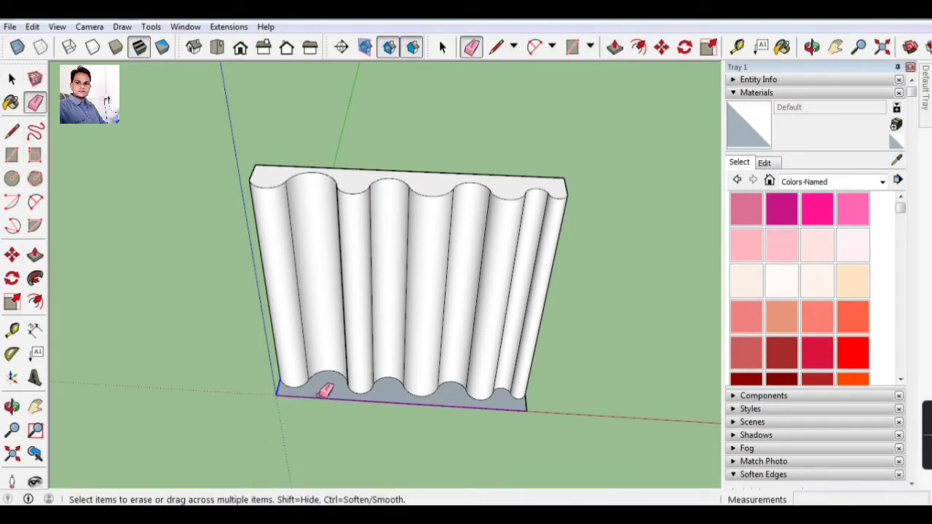
# Step: Erase the base edge, top edges, flat front face and leftover sliver, keeping the wavy wall
pyautogui.click(537, 405)
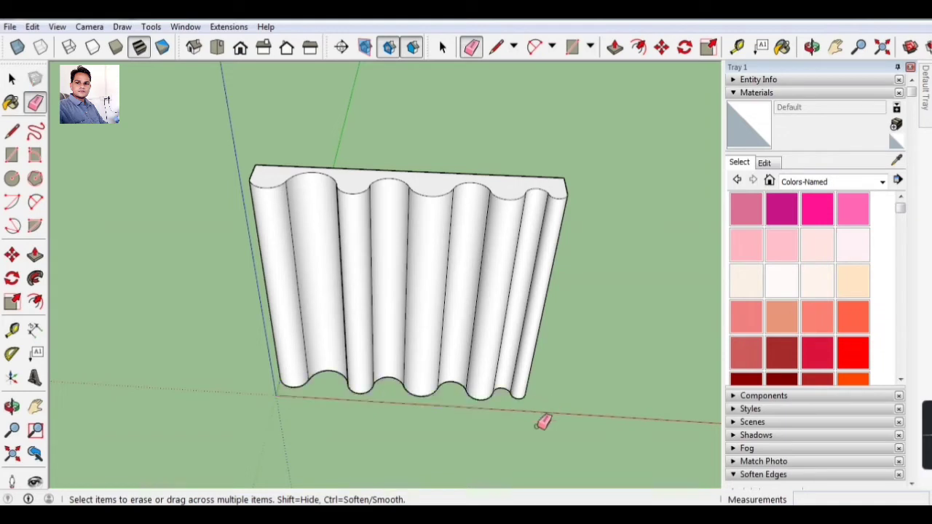
pyautogui.scroll(2, 314, 468)
pyautogui.scroll(-2, 178, 434)
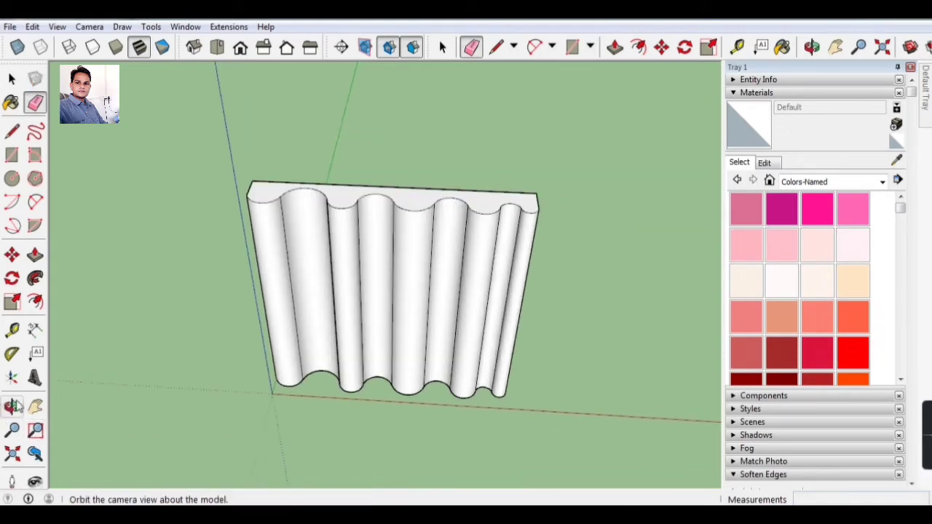
pyautogui.click(11, 407)
pyautogui.moveTo(495, 368); pyautogui.dragTo(151, 356)
pyautogui.moveTo(298, 328)
pyautogui.mouseDown()
pyautogui.moveTo(333, 381)
pyautogui.moveTo(328, 430)
pyautogui.mouseUp()
pyautogui.click(37, 107)
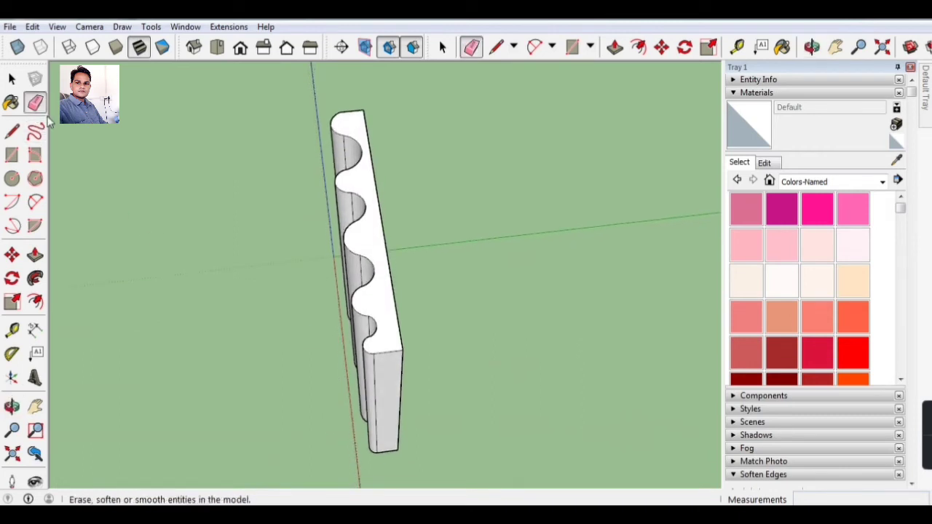
pyautogui.click(364, 111)
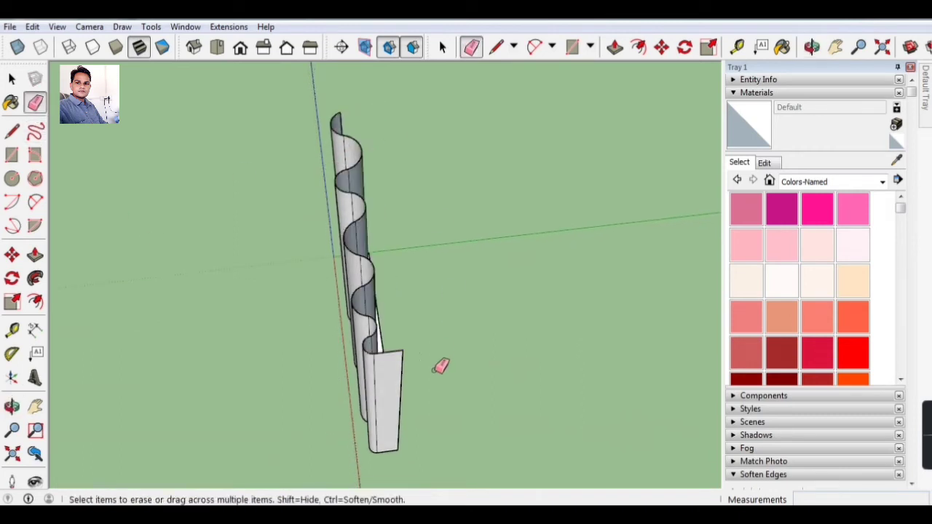
pyautogui.click(405, 351)
pyautogui.moveTo(396, 432); pyautogui.dragTo(401, 452)
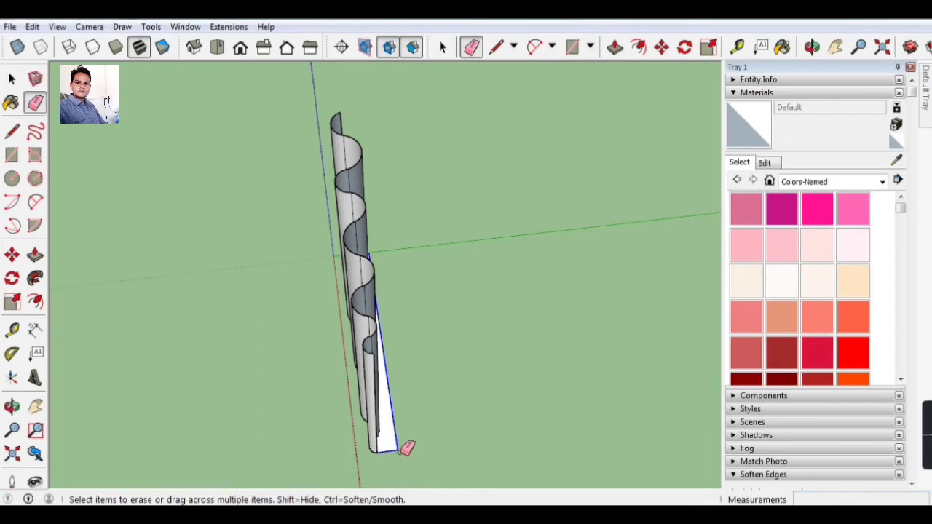
# Step: Orbit around until the corrugated wall stands upright in a front view
pyautogui.click(11, 406)
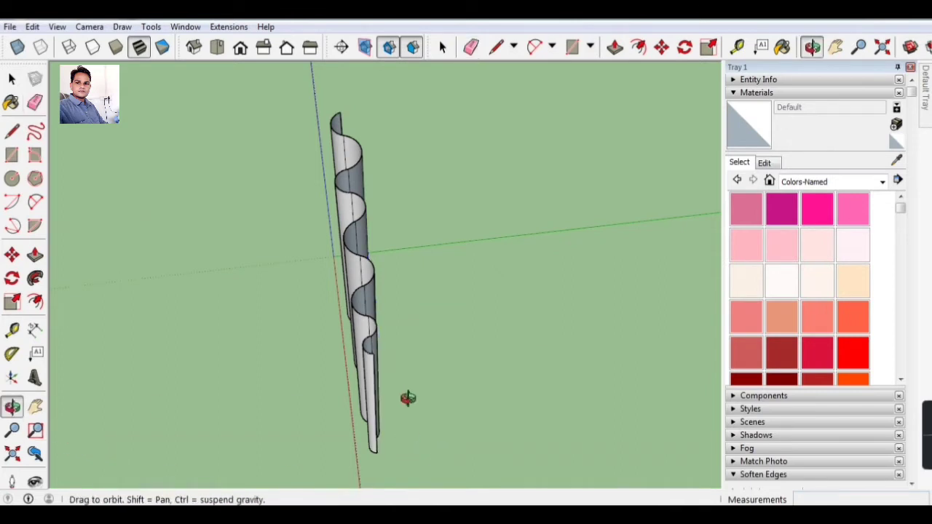
pyautogui.moveTo(407, 395); pyautogui.dragTo(158, 407)
pyautogui.moveTo(458, 264)
pyautogui.mouseDown()
pyautogui.moveTo(286, 286)
pyautogui.moveTo(313, 292)
pyautogui.mouseUp()
pyautogui.click(35, 102)
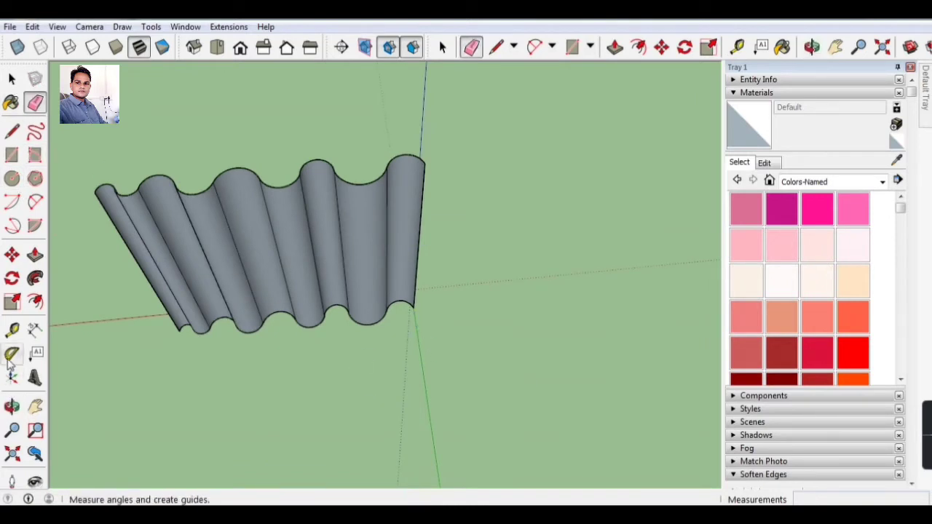
pyautogui.click(12, 406)
pyautogui.moveTo(606, 316)
pyautogui.mouseDown()
pyautogui.moveTo(351, 292)
pyautogui.moveTo(535, 366)
pyautogui.moveTo(619, 270)
pyautogui.moveTo(359, 365)
pyautogui.mouseUp()
pyautogui.scroll(-3, 359, 366)
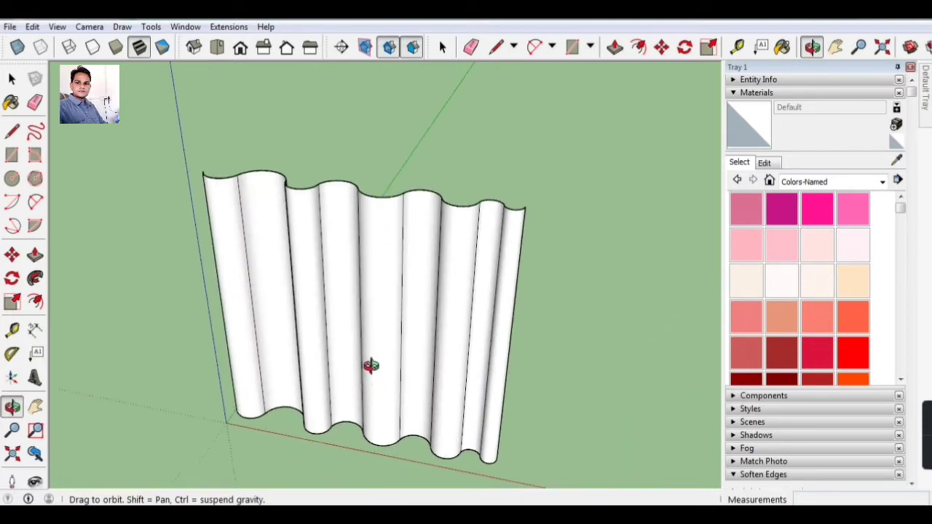
pyautogui.scroll(-2, 383, 385)
# Step: Soften the selected wall's edges at 20.0° with Smooth normals and Soften coplanar on
pyautogui.click(10, 80)
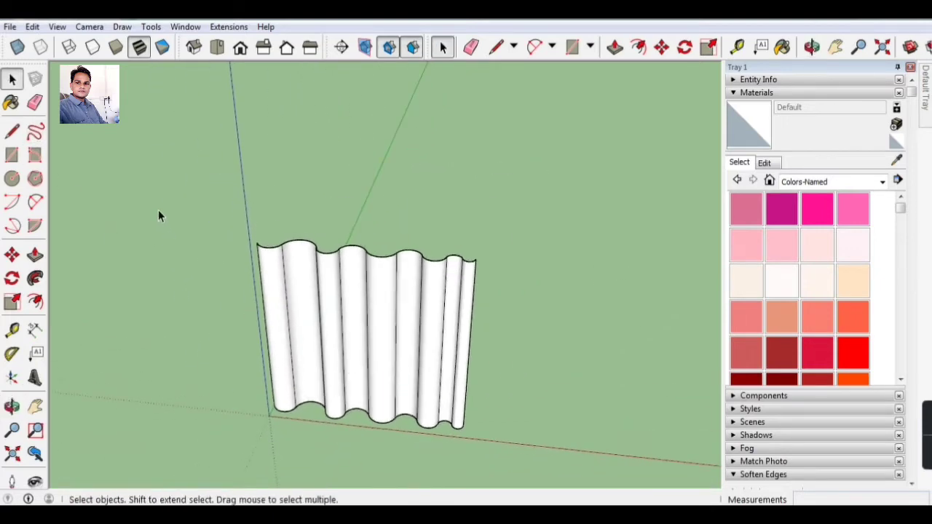
pyautogui.moveTo(158, 210); pyautogui.dragTo(572, 474)
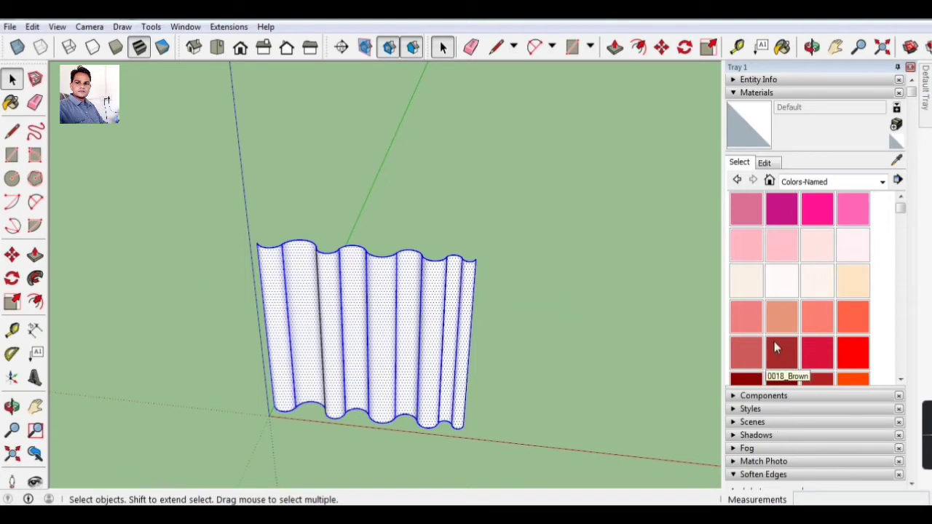
pyautogui.scroll(-2, 774, 341)
pyautogui.click(788, 92)
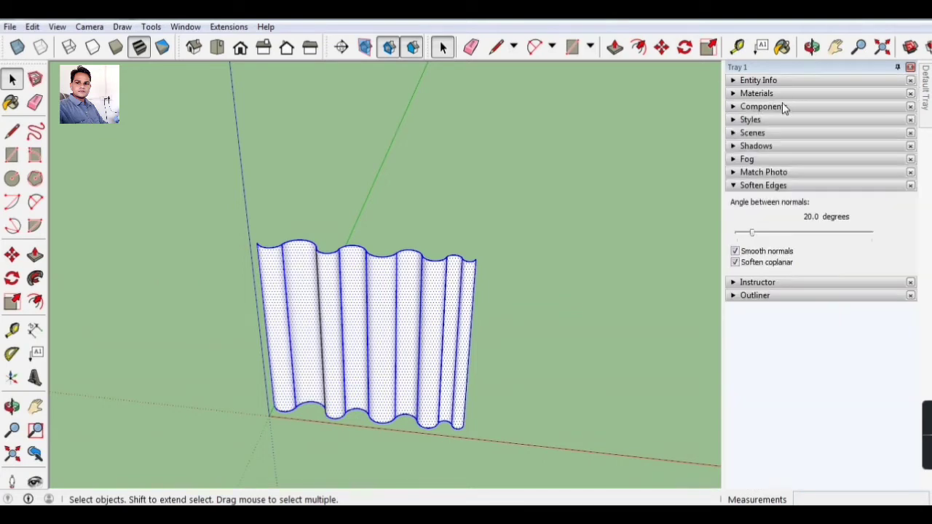
pyautogui.click(736, 263)
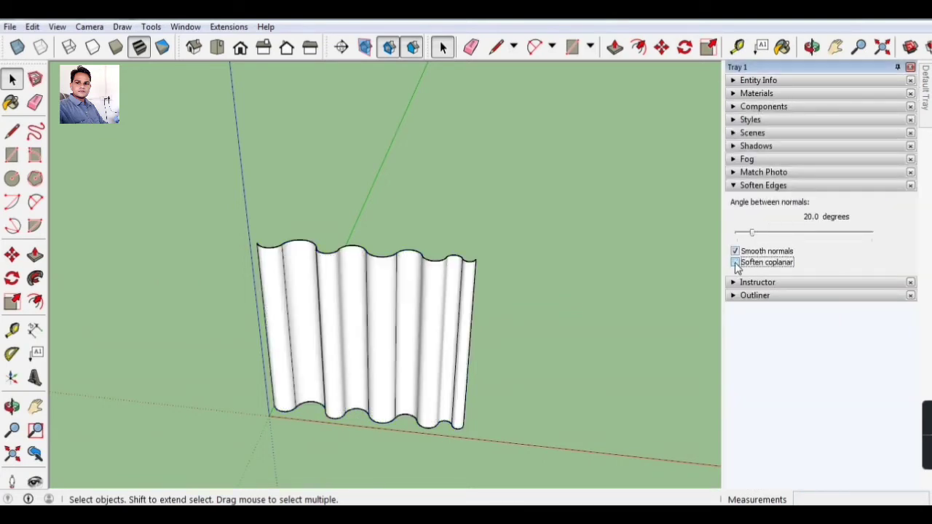
pyautogui.click(736, 263)
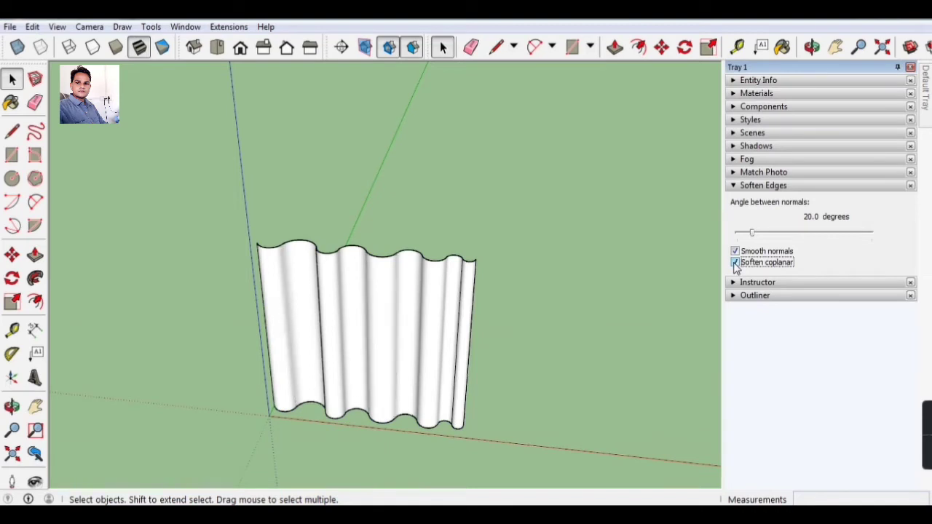
# Step: Deselect the wall and orbit to a more head-on view
pyautogui.click(435, 340)
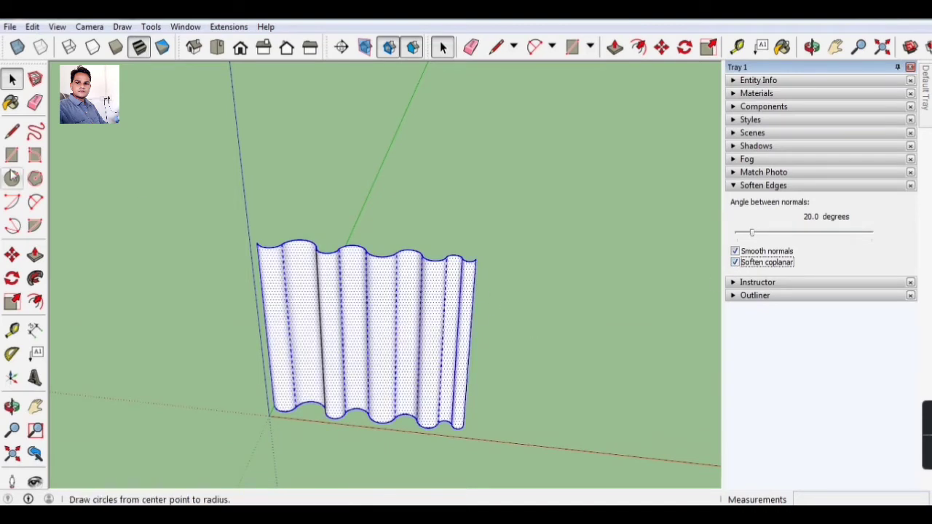
pyautogui.click(11, 178)
pyautogui.click(11, 77)
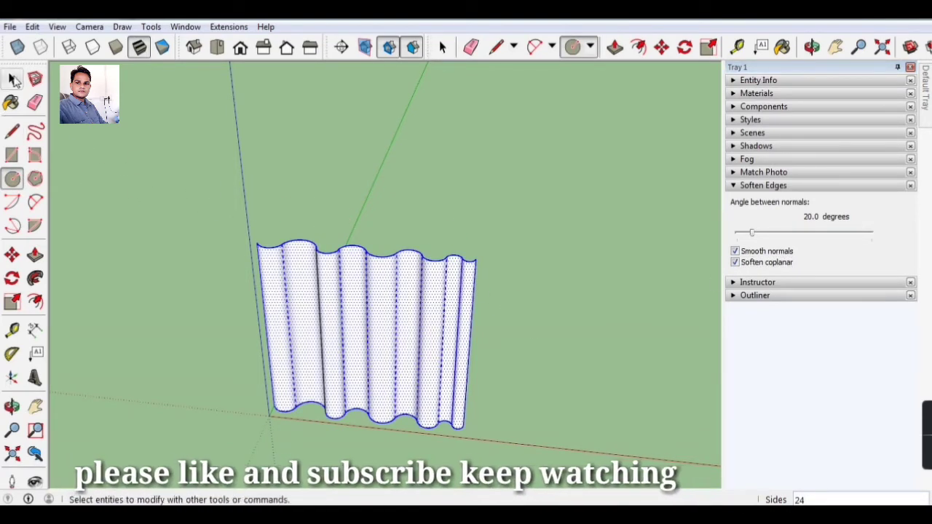
pyautogui.click(132, 144)
pyautogui.scroll(3, 444, 406)
pyautogui.scroll(-2, 444, 406)
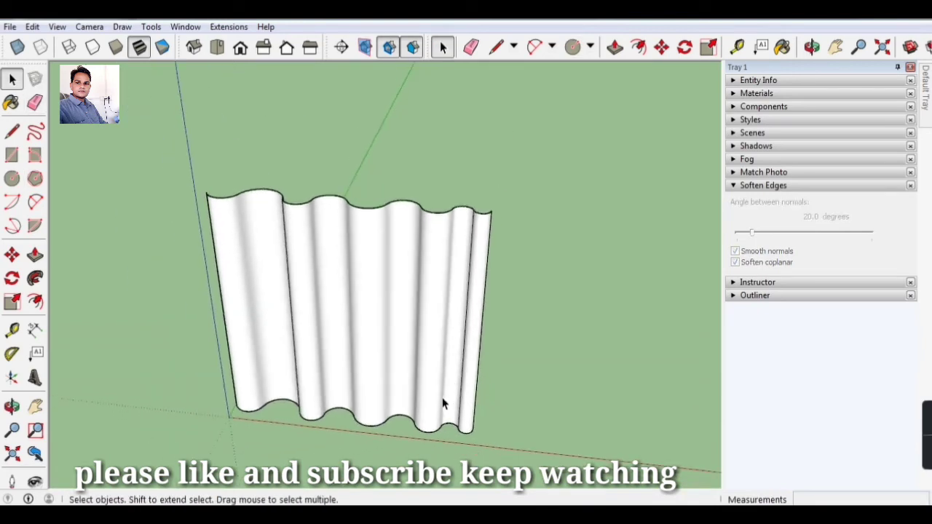
pyautogui.scroll(1, 443, 405)
pyautogui.click(11, 407)
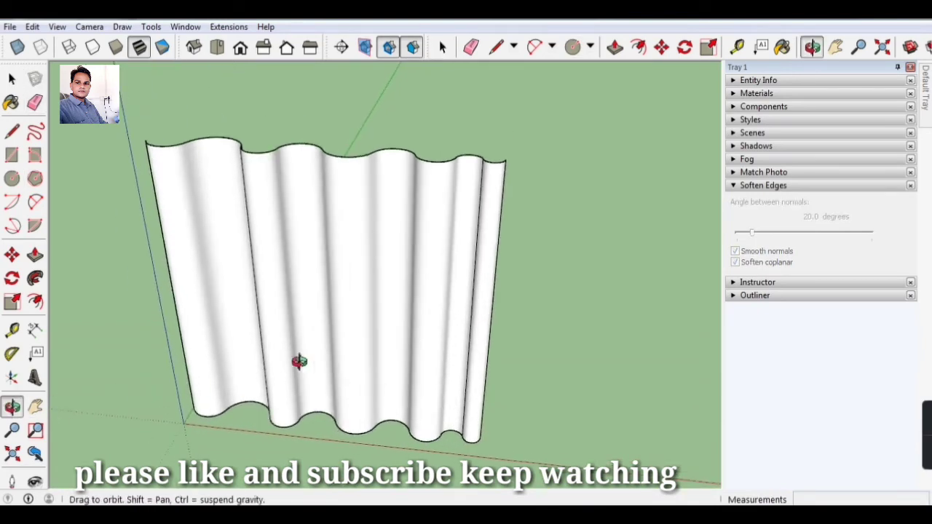
pyautogui.moveTo(298, 358)
pyautogui.mouseDown()
pyautogui.moveTo(357, 287)
pyautogui.moveTo(374, 344)
pyautogui.moveTo(340, 360)
pyautogui.moveTo(350, 364)
pyautogui.moveTo(362, 348)
pyautogui.moveTo(362, 324)
pyautogui.mouseUp()
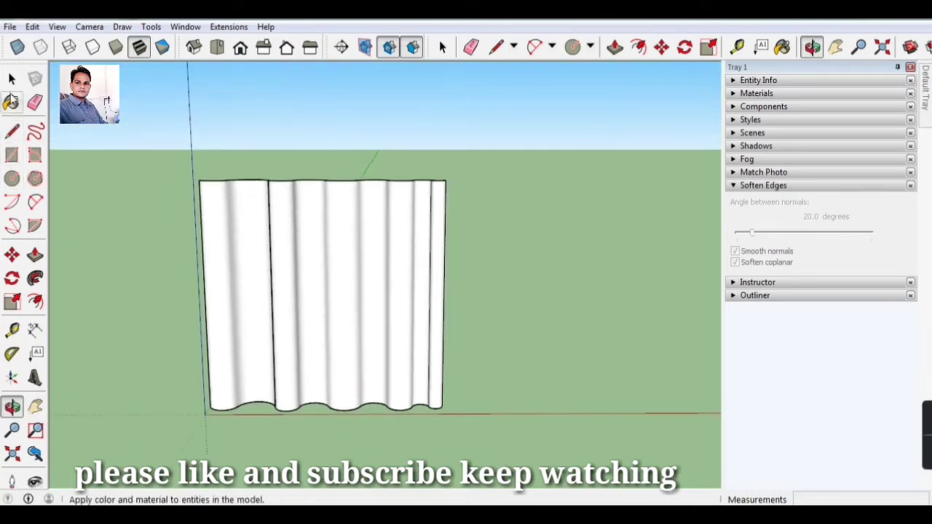
# Step: Scale the whole wall along the red axis to a 3' width, then deselect it
pyautogui.click(12, 78)
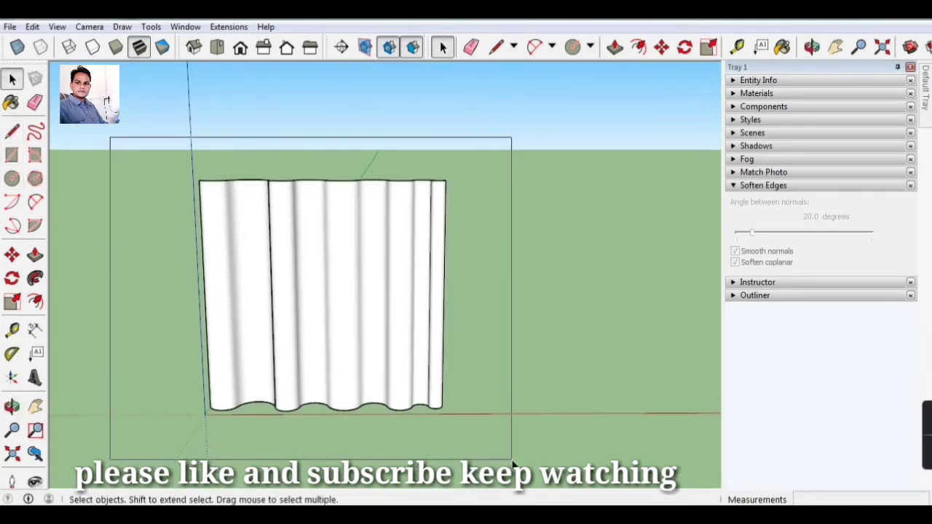
pyautogui.moveTo(109, 136); pyautogui.dragTo(513, 472)
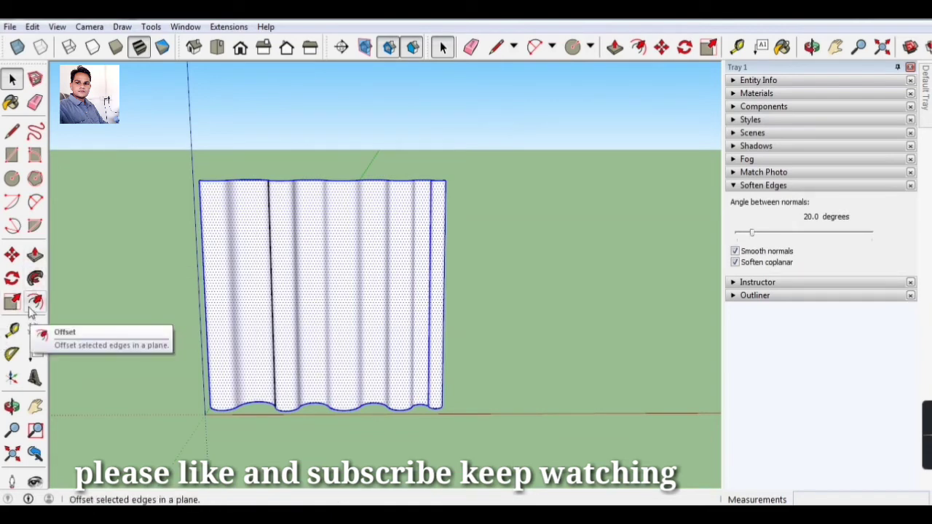
pyautogui.click(12, 302)
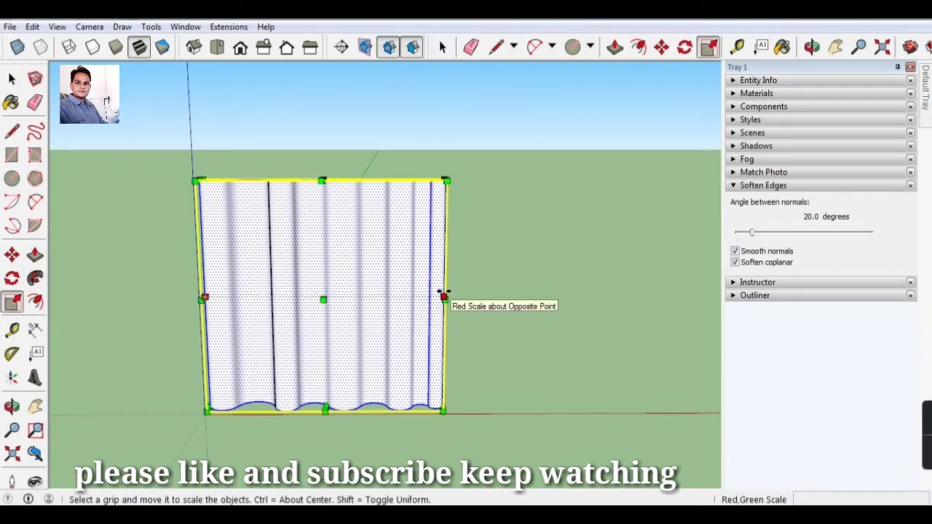
pyautogui.moveTo(444, 299); pyautogui.dragTo(371, 300)
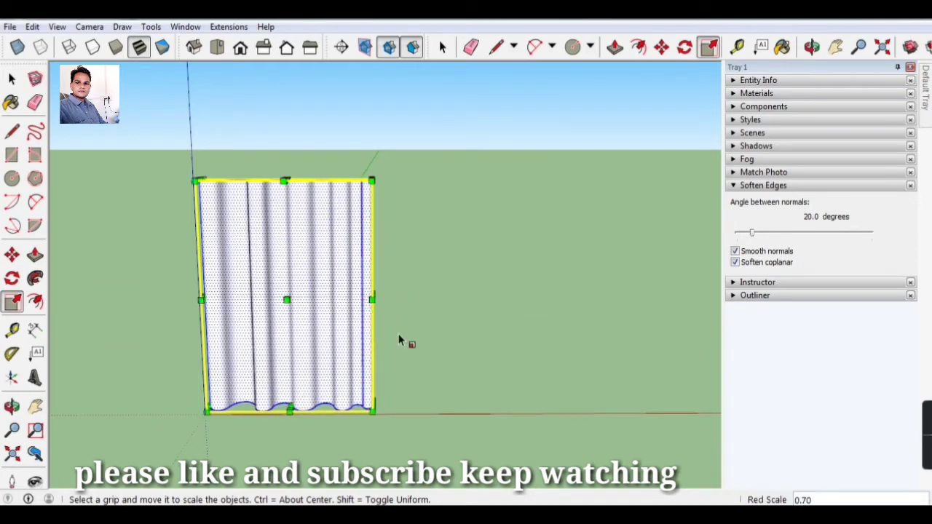
pyautogui.write("'")
pyautogui.press('Return')
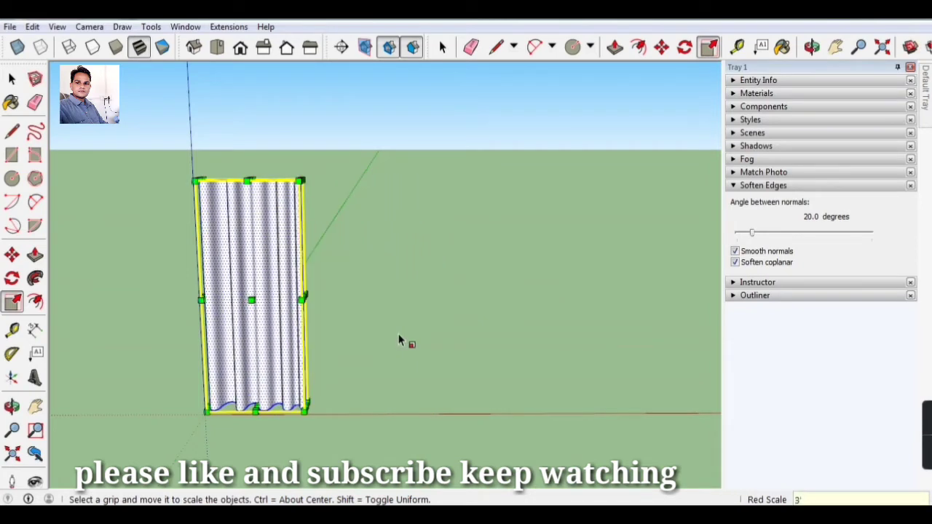
pyautogui.click(12, 82)
pyautogui.scroll(-1, 239, 343)
pyautogui.click(166, 240)
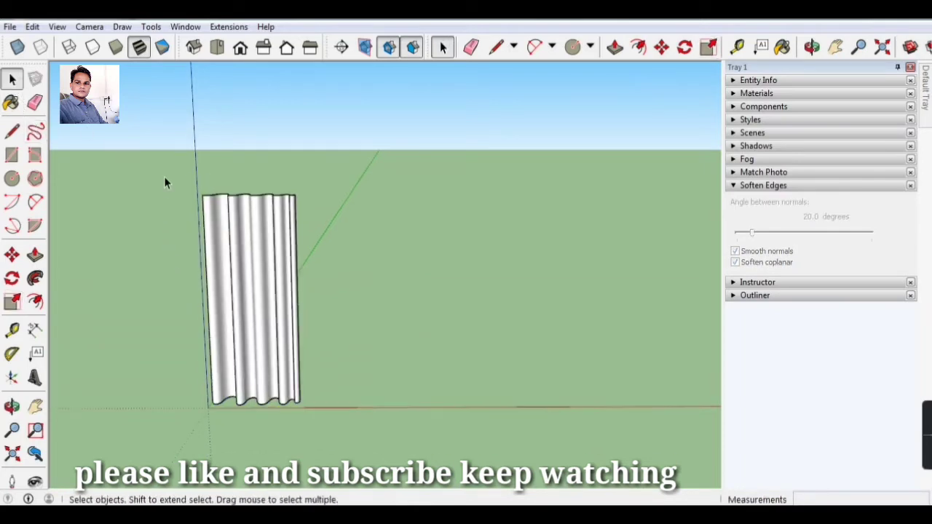
# Step: Copy the narrow curtain to the right and flip the copy along the red direction
pyautogui.moveTo(165, 182); pyautogui.dragTo(342, 437)
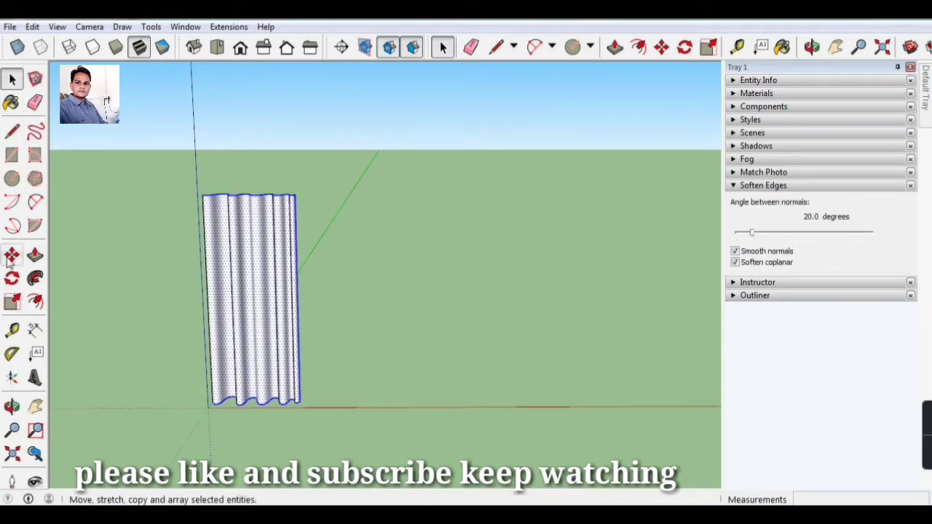
pyautogui.click(12, 256)
pyautogui.click(257, 303)
pyautogui.press('ctrl')
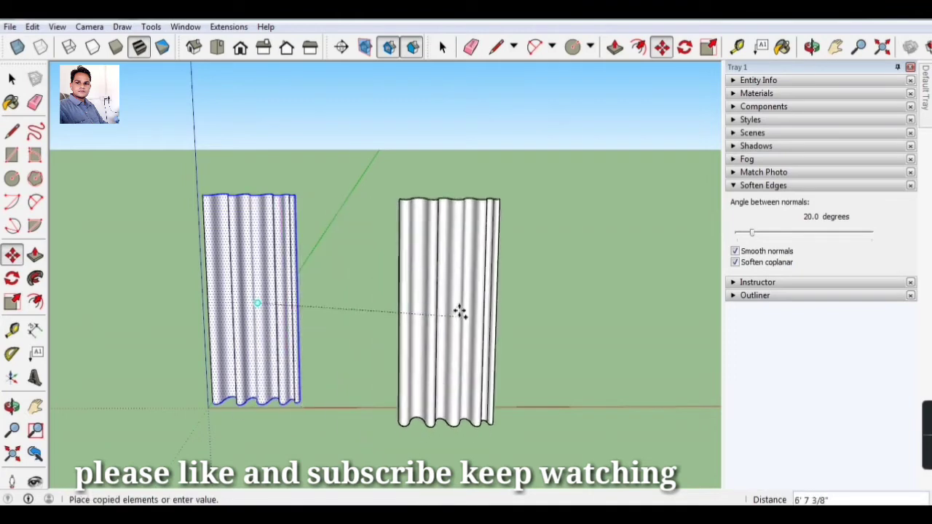
pyautogui.click(422, 304)
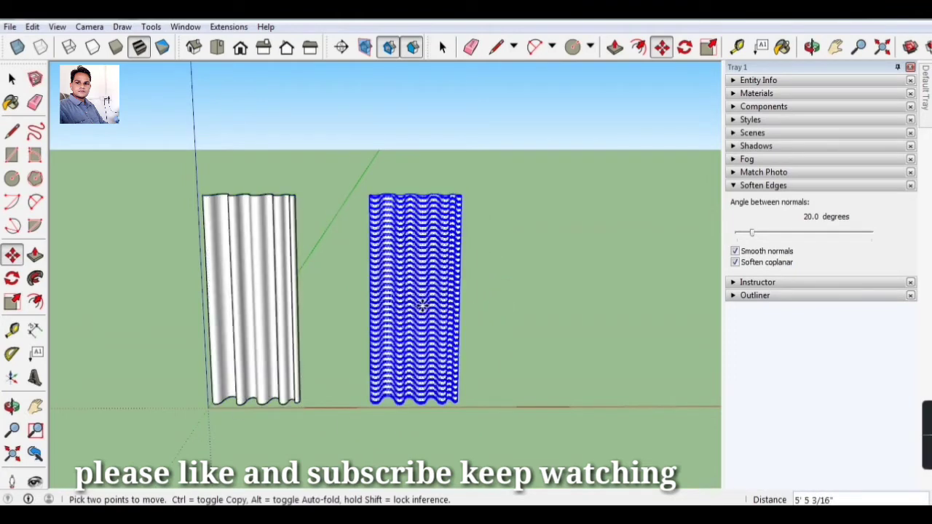
pyautogui.rightClick(423, 306)
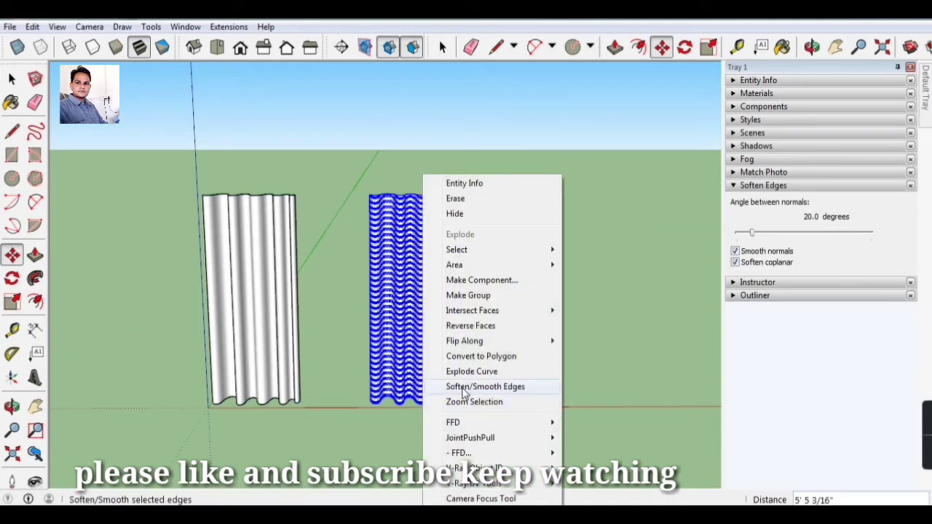
pyautogui.moveTo(465, 341)
pyautogui.click(587, 339)
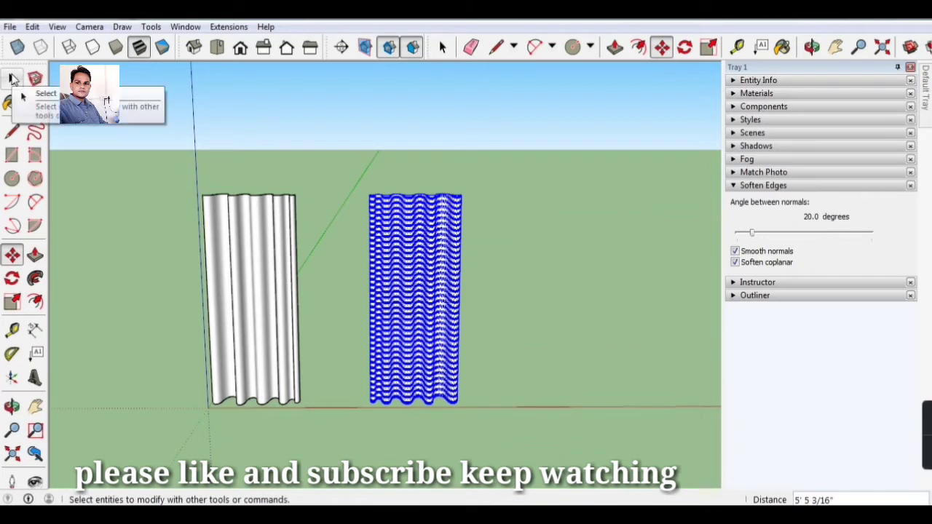
pyautogui.click(13, 80)
pyautogui.click(597, 287)
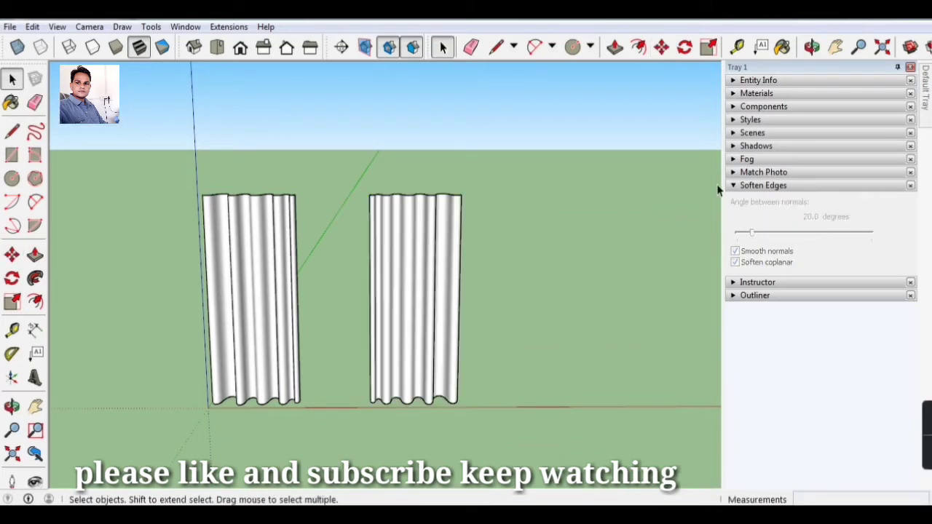
# Step: Paint the fronts and edge strips of both curtains with 0022_Maroon
pyautogui.click(798, 95)
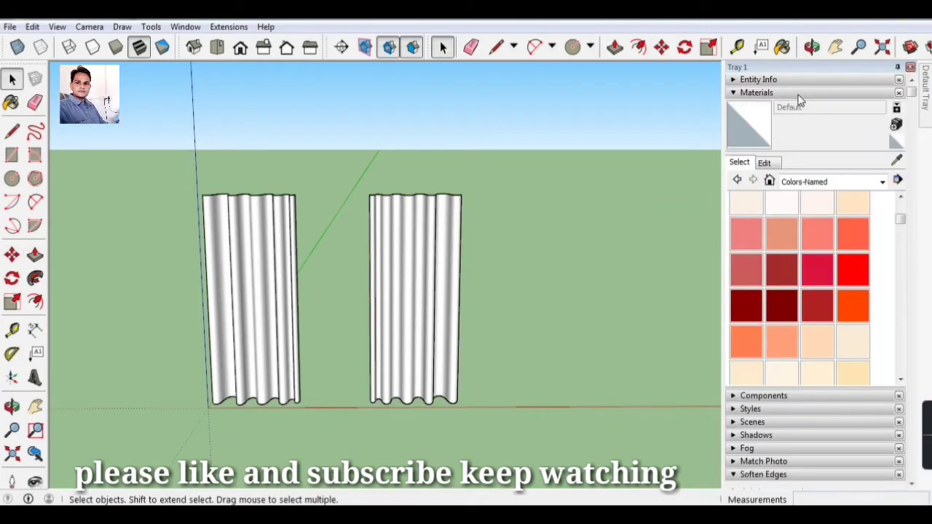
pyautogui.click(779, 320)
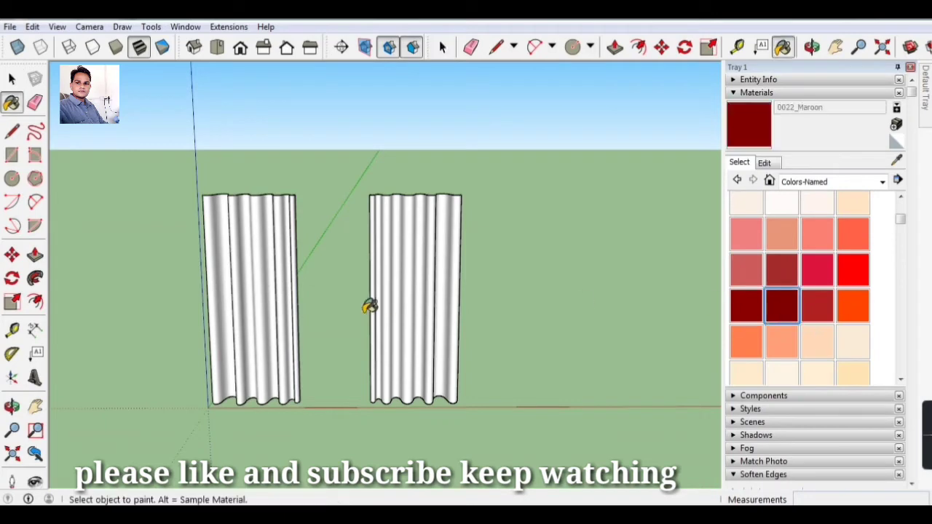
pyautogui.click(431, 284)
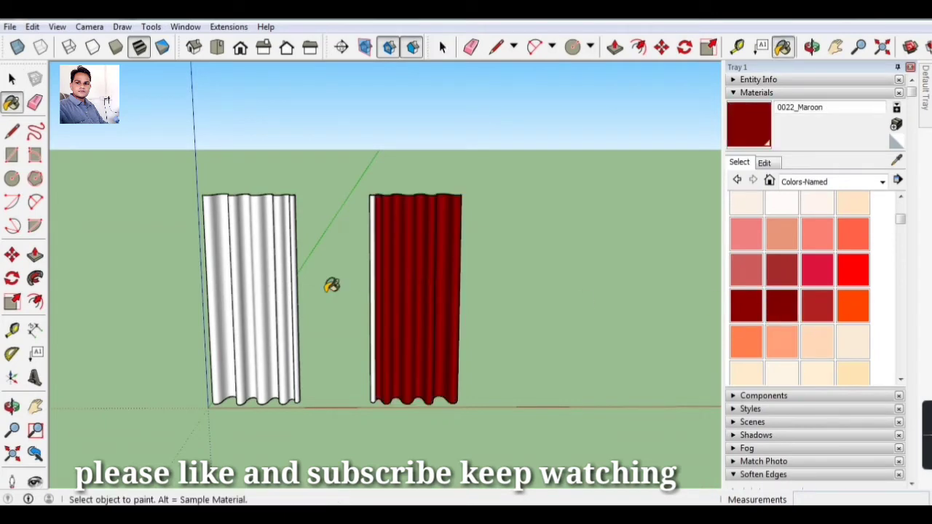
pyautogui.click(257, 282)
pyautogui.scroll(1, 323, 308)
pyautogui.scroll(2, 268, 360)
pyautogui.click(290, 350)
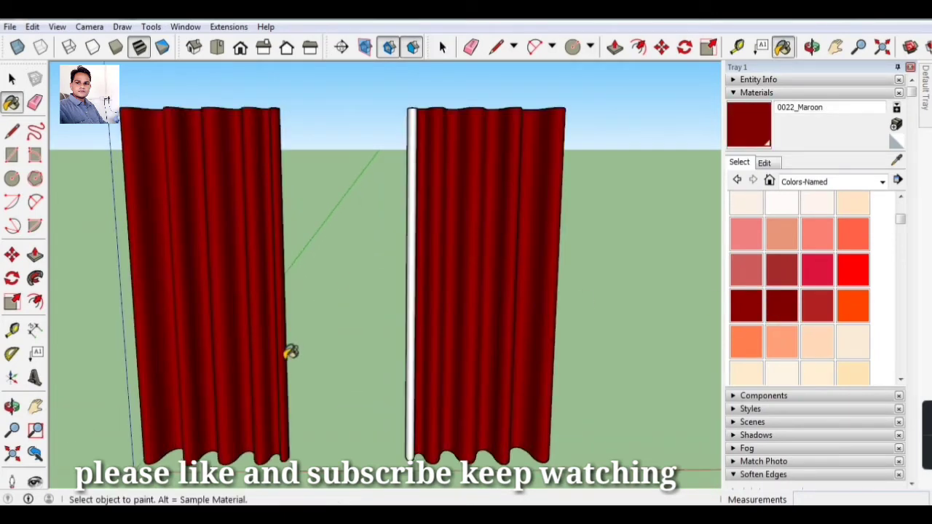
pyautogui.click(414, 382)
pyautogui.scroll(-3, 393, 379)
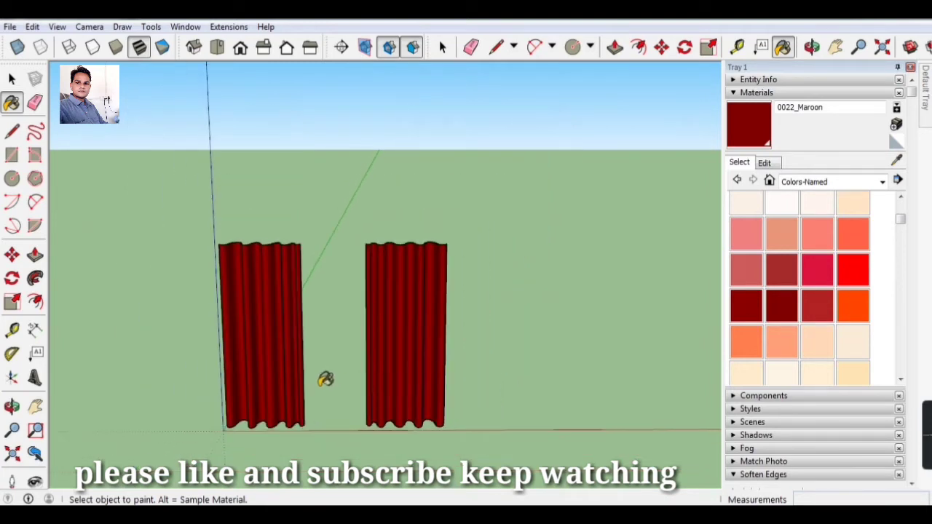
# Step: Orbit behind and paint both curtain backs and the remaining white strip maroon
pyautogui.click(11, 408)
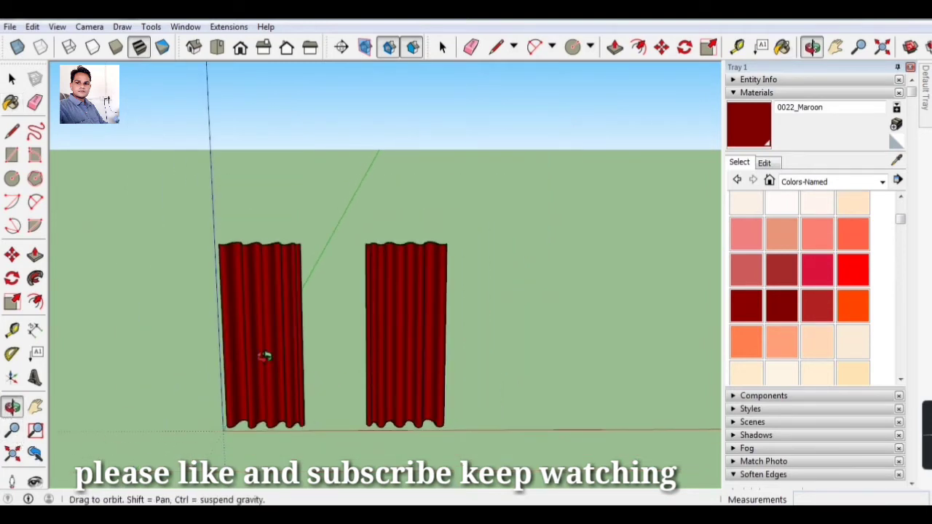
pyautogui.moveTo(265, 356)
pyautogui.mouseDown()
pyautogui.moveTo(685, 371)
pyautogui.moveTo(272, 389)
pyautogui.mouseUp()
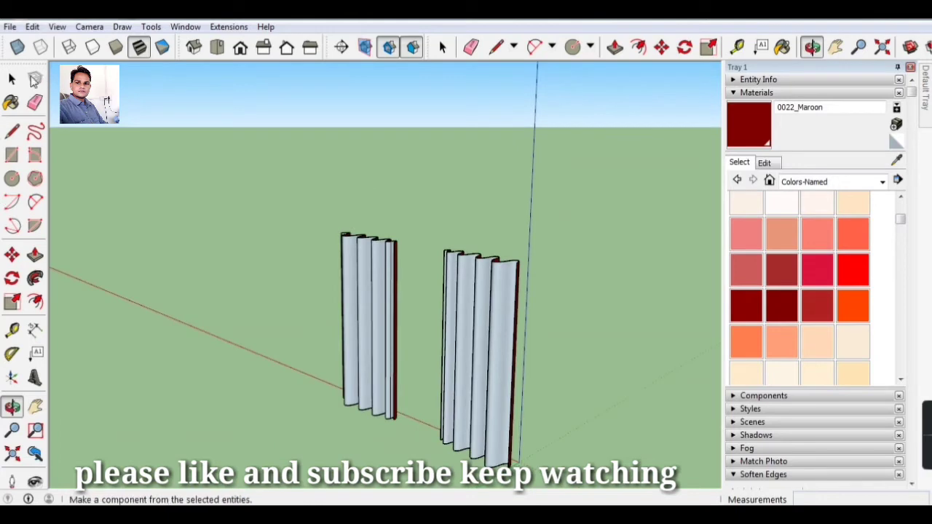
pyautogui.click(10, 102)
pyautogui.click(380, 335)
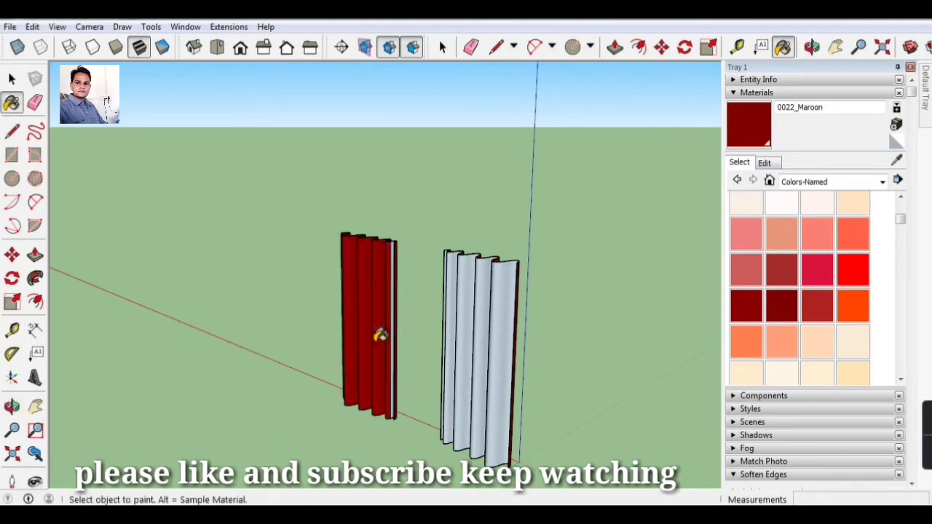
pyautogui.click(490, 357)
pyautogui.scroll(4, 454, 381)
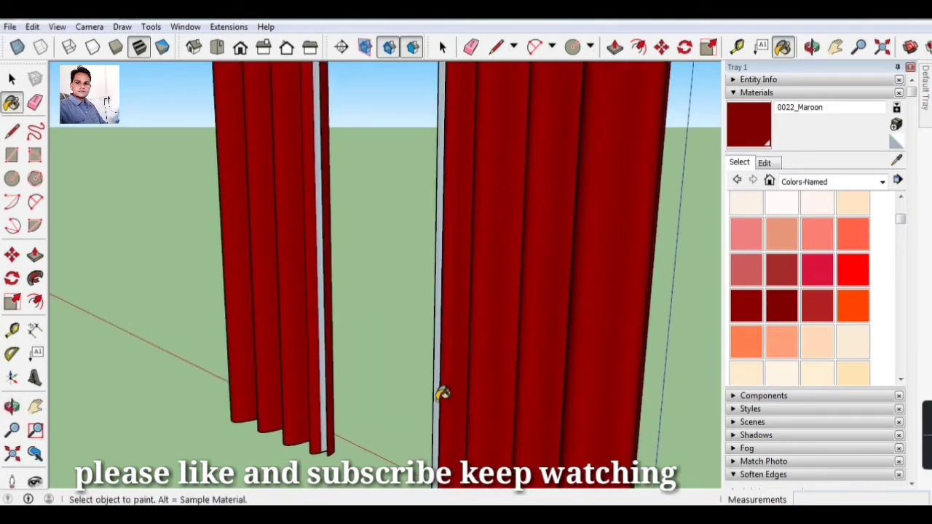
pyautogui.click(327, 384)
pyautogui.scroll(-3, 299, 383)
pyautogui.scroll(-2, 299, 384)
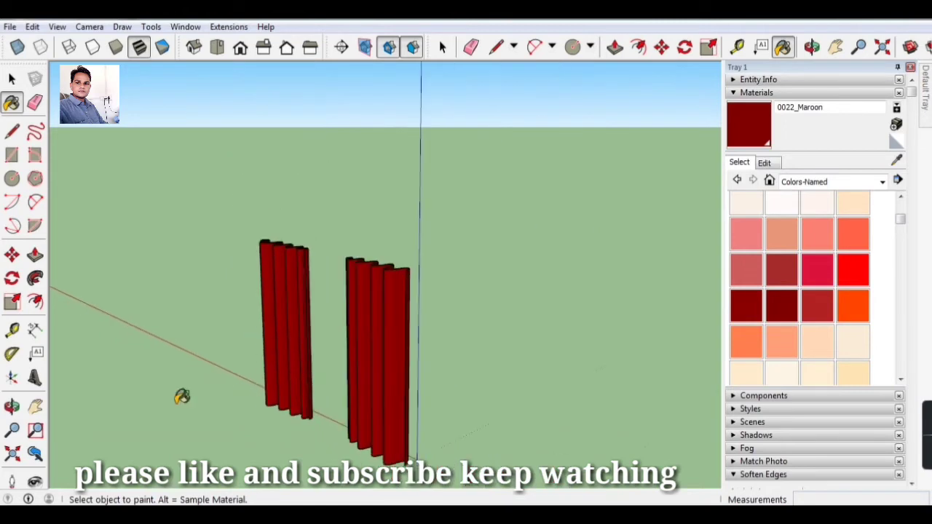
# Step: Orbit back to a front view and select the left curtain
pyautogui.click(12, 407)
pyautogui.moveTo(457, 360); pyautogui.dragTo(254, 363)
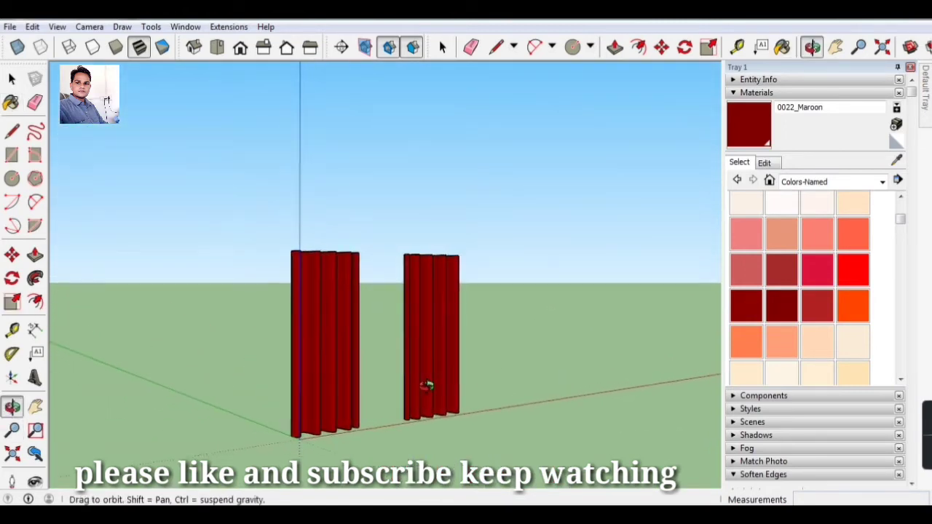
pyautogui.moveTo(427, 385)
pyautogui.mouseDown()
pyautogui.moveTo(354, 395)
pyautogui.moveTo(441, 416)
pyautogui.moveTo(394, 437)
pyautogui.moveTo(399, 406)
pyautogui.moveTo(474, 396)
pyautogui.moveTo(352, 397)
pyautogui.moveTo(541, 396)
pyautogui.moveTo(495, 410)
pyautogui.moveTo(461, 391)
pyautogui.moveTo(354, 387)
pyautogui.moveTo(378, 391)
pyautogui.mouseUp()
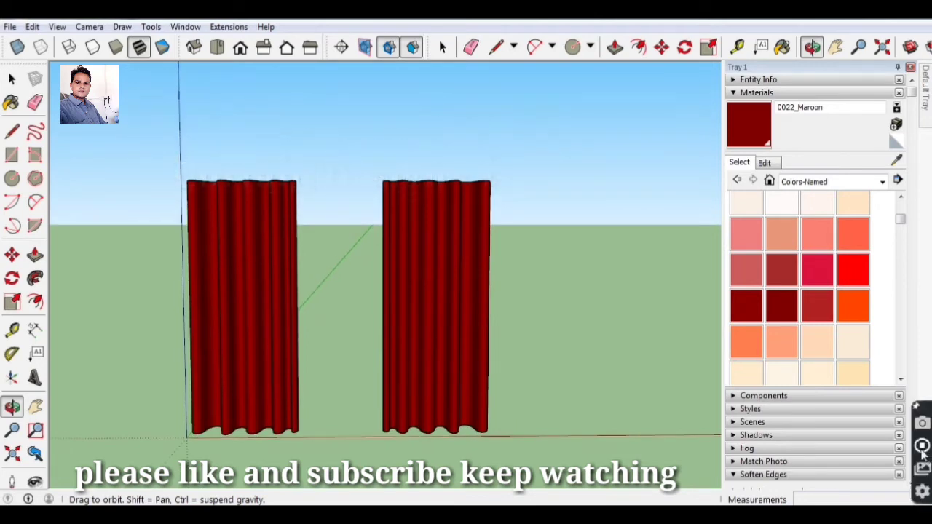
pyautogui.click(11, 77)
pyautogui.moveTo(197, 248); pyautogui.dragTo(307, 431)
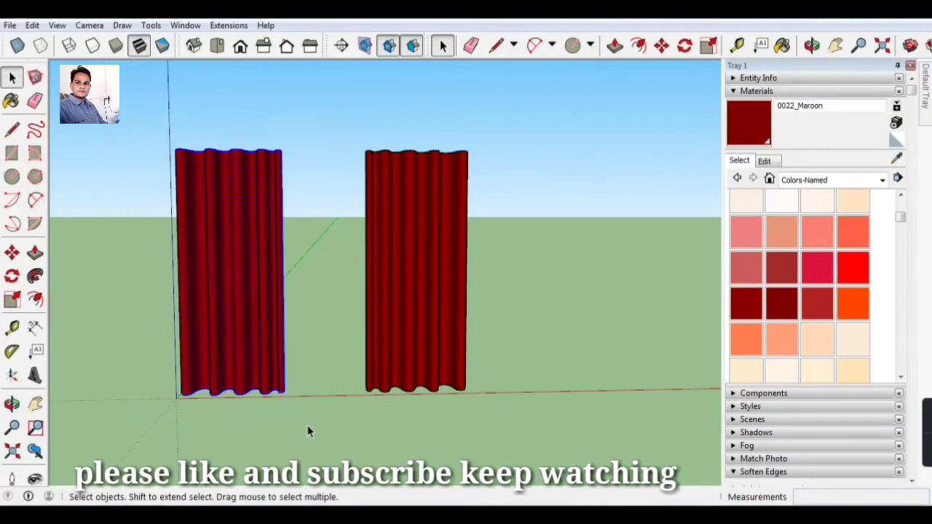
# Step: Copy the left curtain further to the right
pyautogui.click(13, 253)
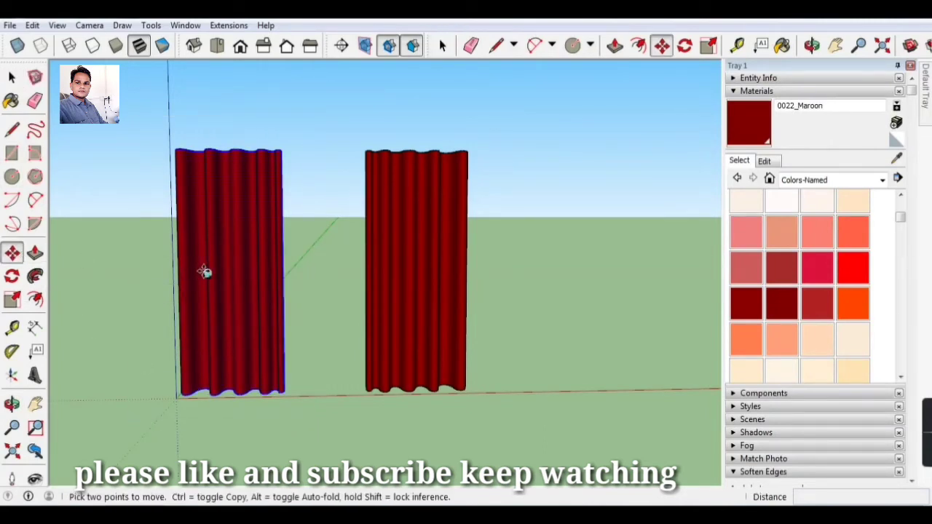
pyautogui.click(206, 270)
pyautogui.press('ctrl')
pyautogui.scroll(-3, 229, 274)
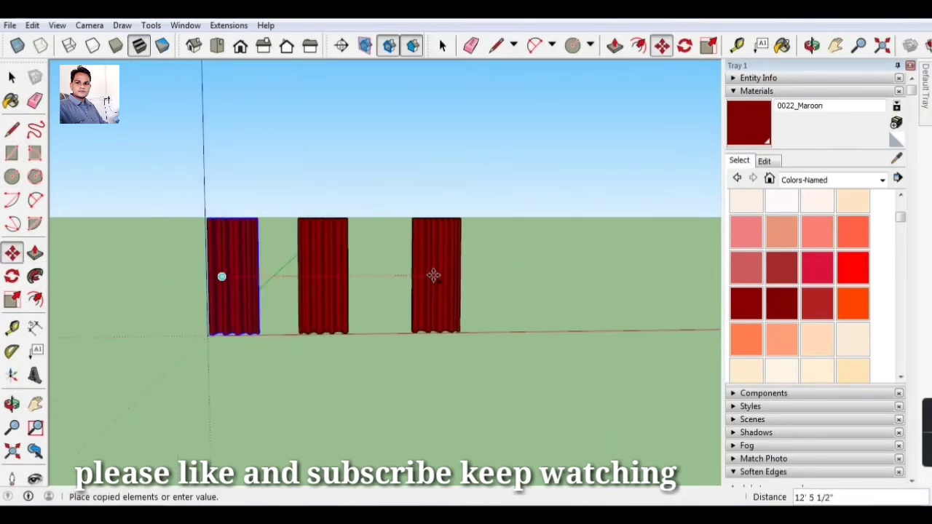
pyautogui.scroll(3, 437, 274)
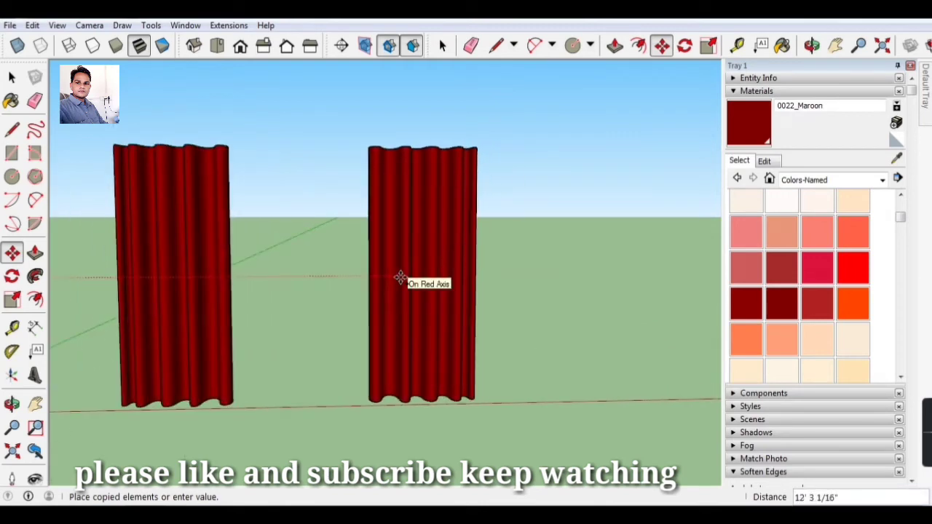
pyautogui.click(399, 278)
pyautogui.scroll(-3, 408, 275)
pyautogui.scroll(3, 461, 268)
pyautogui.scroll(2, 462, 270)
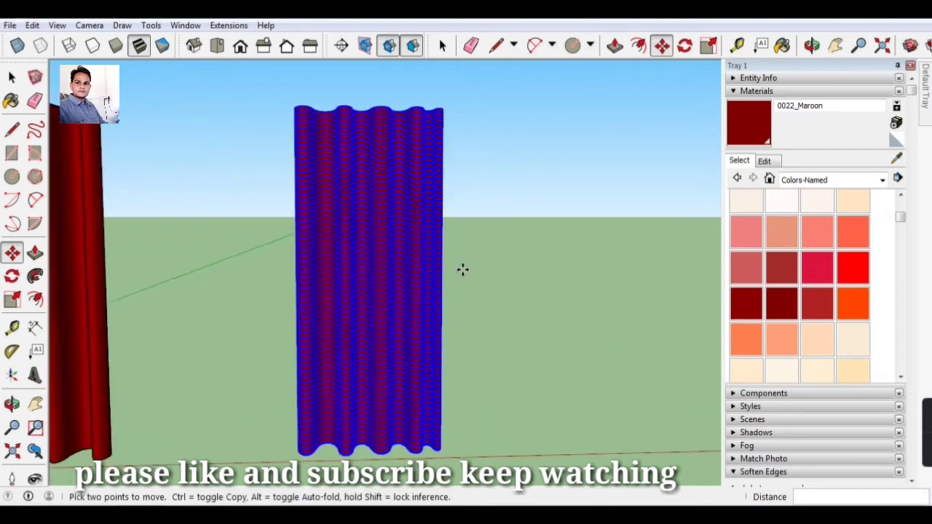
# Step: Narrow the copied curtain to a red scale of 0.65, then view it from low front
pyautogui.click(12, 300)
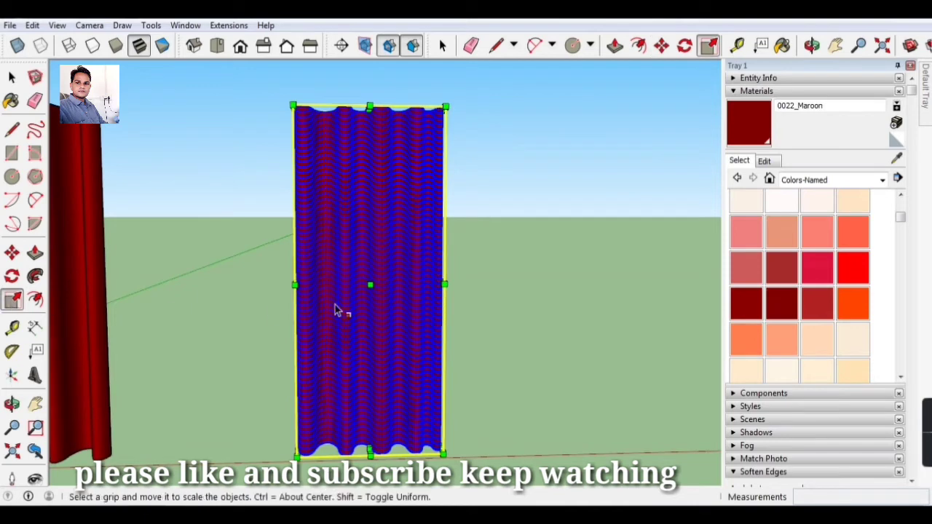
pyautogui.click(11, 404)
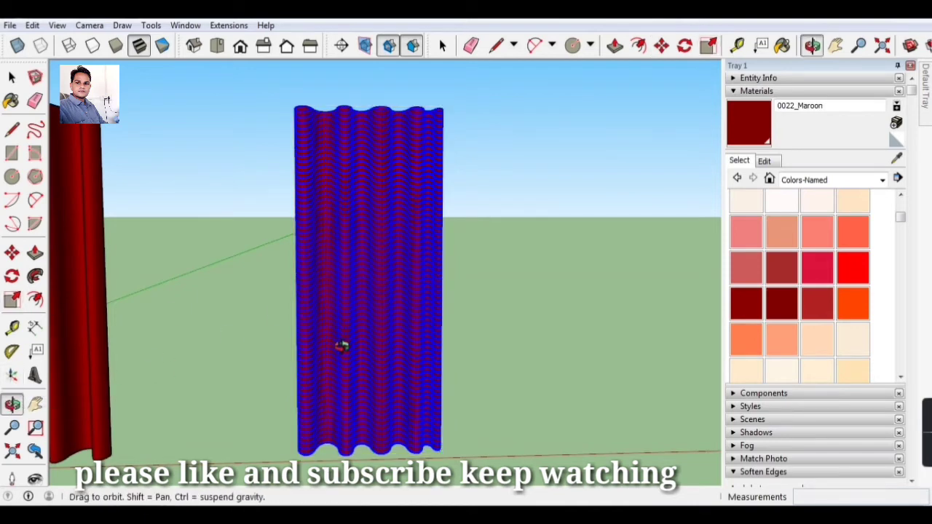
pyautogui.moveTo(340, 346)
pyautogui.mouseDown()
pyautogui.moveTo(211, 400)
pyautogui.moveTo(188, 378)
pyautogui.mouseUp()
pyautogui.click(12, 300)
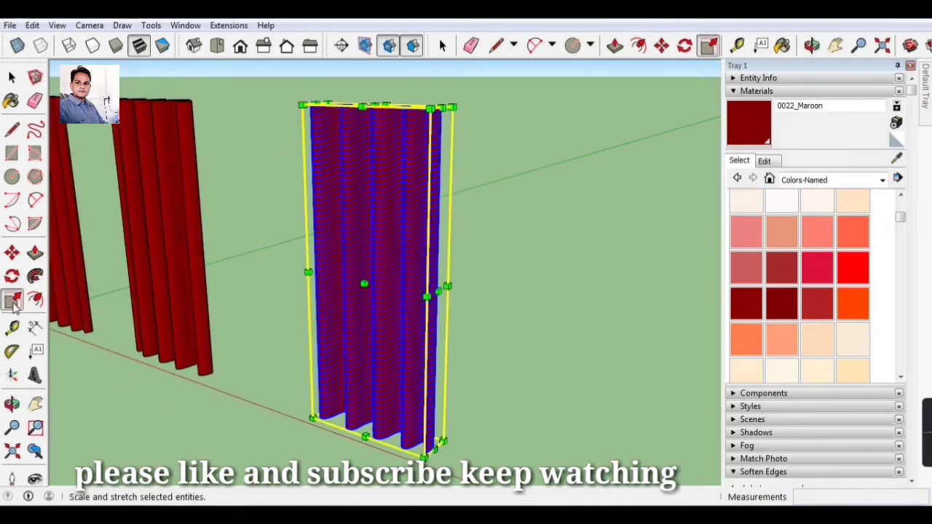
pyautogui.moveTo(436, 290); pyautogui.dragTo(389, 288)
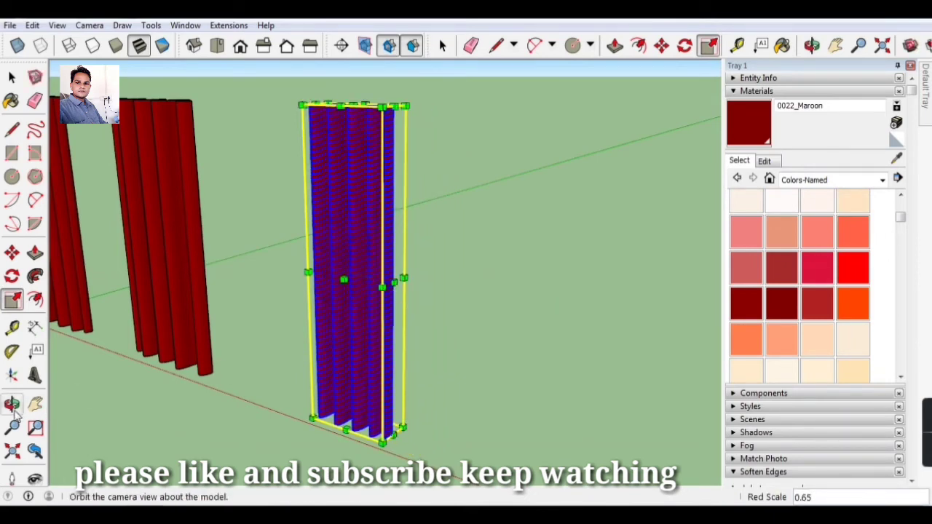
pyautogui.click(11, 404)
pyautogui.moveTo(145, 375)
pyautogui.mouseDown()
pyautogui.moveTo(547, 261)
pyautogui.moveTo(549, 249)
pyautogui.mouseUp()
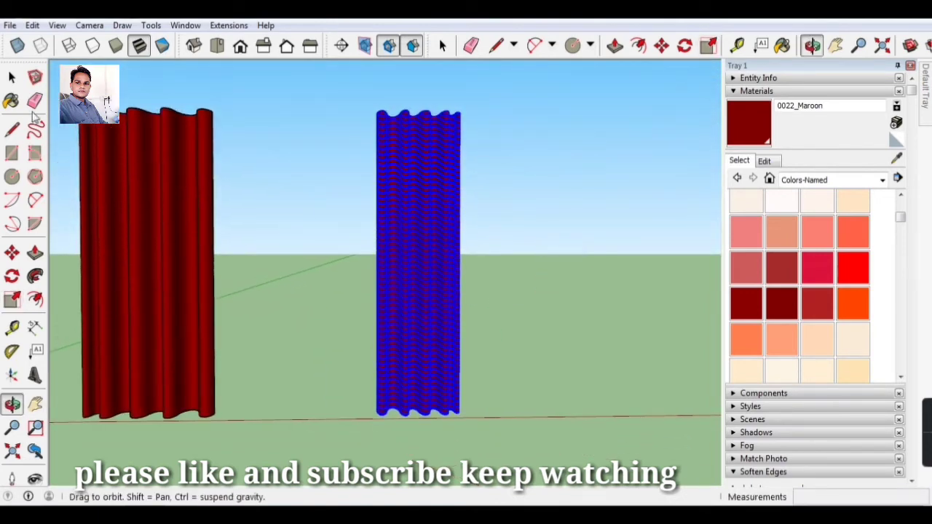
pyautogui.click(12, 77)
pyautogui.click(252, 191)
pyautogui.scroll(3, 437, 338)
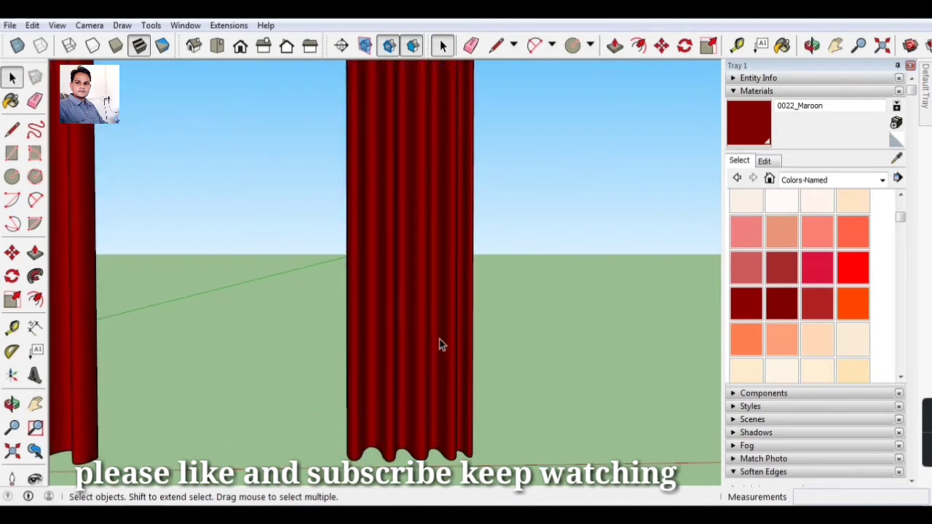
pyautogui.scroll(-1, 311, 396)
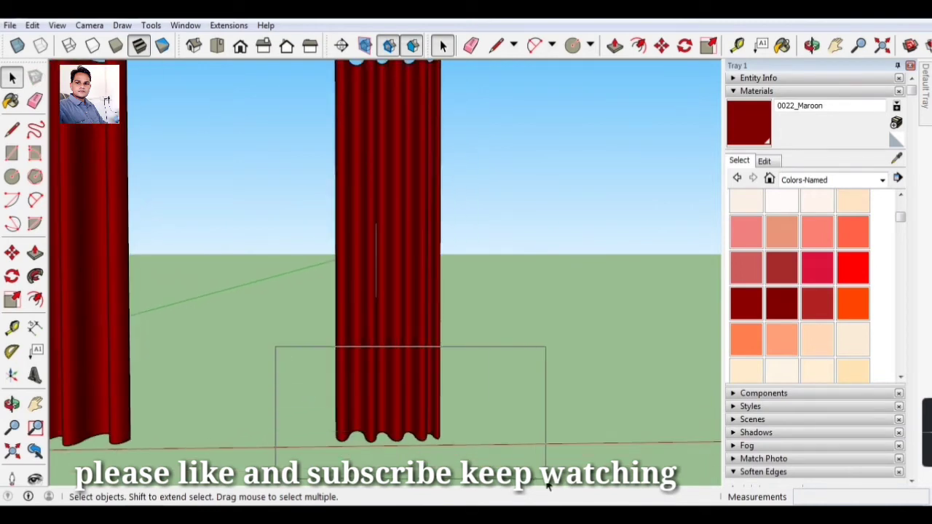
pyautogui.moveTo(546, 487); pyautogui.dragTo(543, 485)
pyautogui.scroll(3, 383, 303)
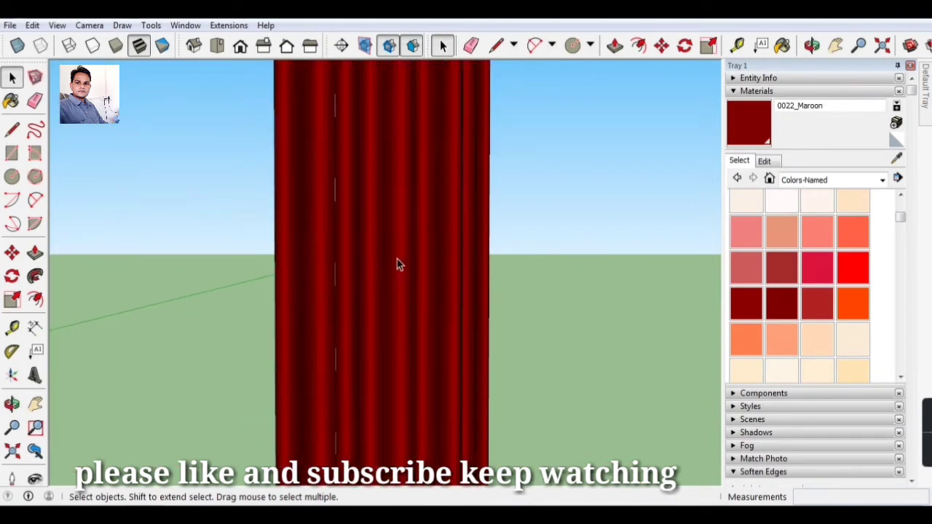
pyautogui.scroll(-1, 397, 263)
pyautogui.scroll(-1, 389, 266)
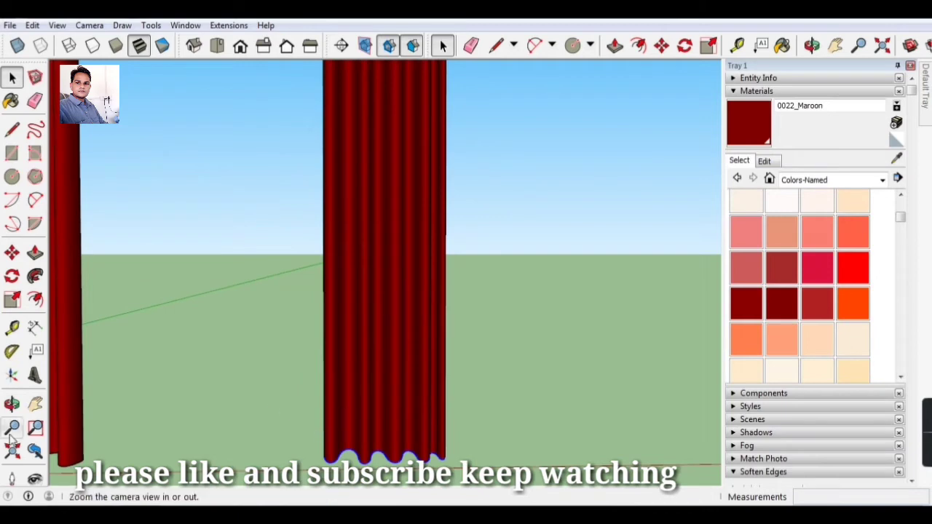
pyautogui.click(12, 403)
pyautogui.moveTo(398, 374)
pyautogui.mouseDown()
pyautogui.moveTo(190, 410)
pyautogui.moveTo(416, 374)
pyautogui.moveTo(235, 410)
pyautogui.moveTo(283, 395)
pyautogui.moveTo(227, 417)
pyautogui.moveTo(131, 393)
pyautogui.moveTo(136, 371)
pyautogui.moveTo(177, 386)
pyautogui.moveTo(159, 351)
pyautogui.mouseUp()
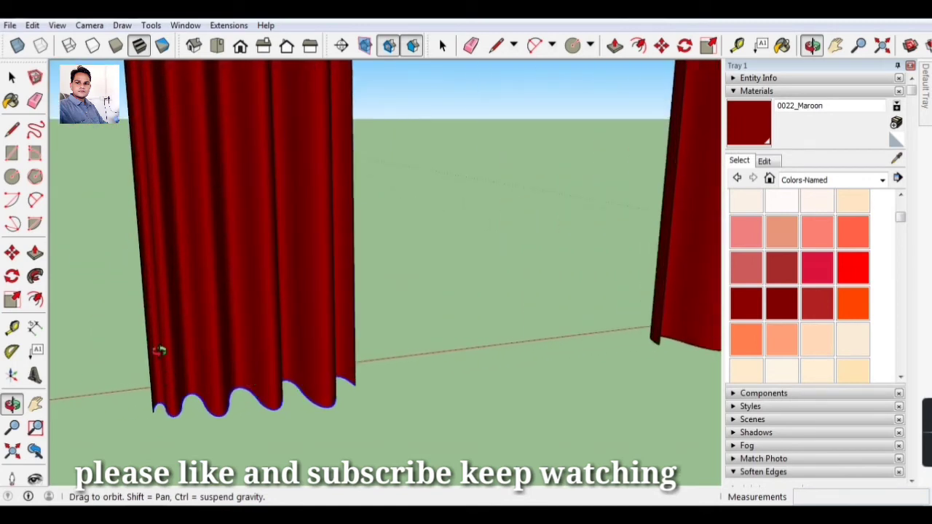
# Step: Copy the wavy hem edge 3'6" up the left curtain, then zoom out
pyautogui.press('m')
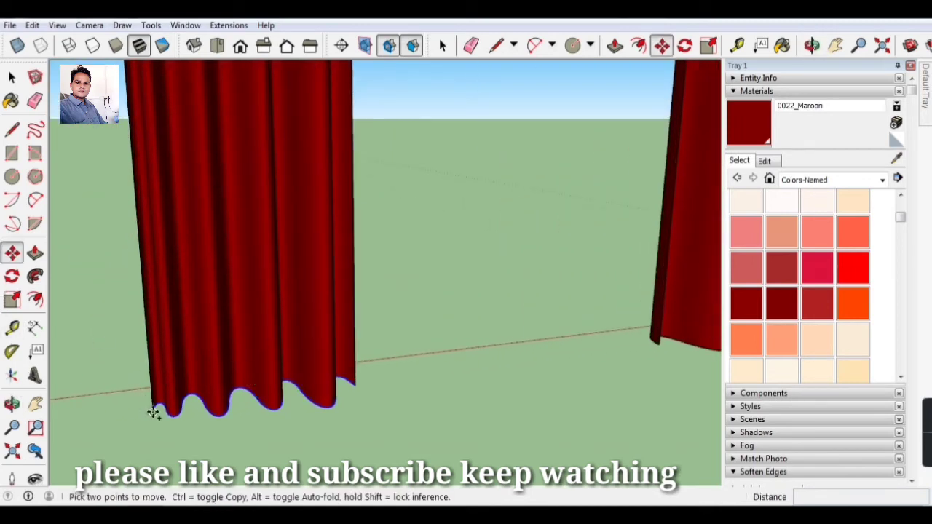
pyautogui.keyDown('ctrl'); pyautogui.click(153, 413); pyautogui.keyUp('ctrl')
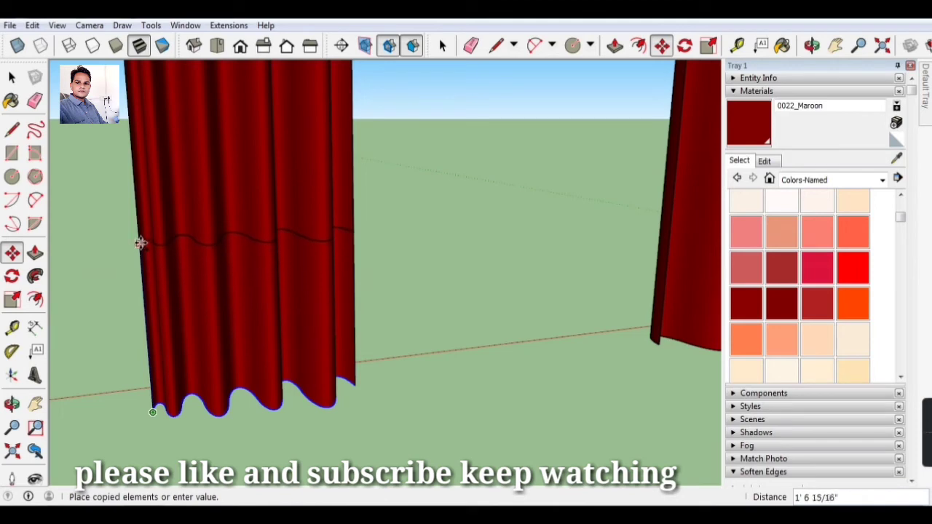
pyautogui.click(135, 218)
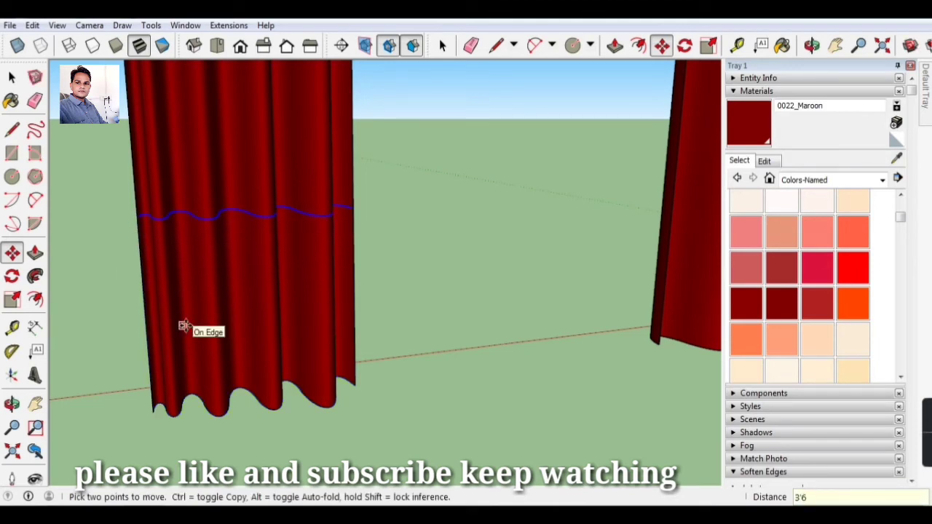
pyautogui.scroll(-3, 209, 365)
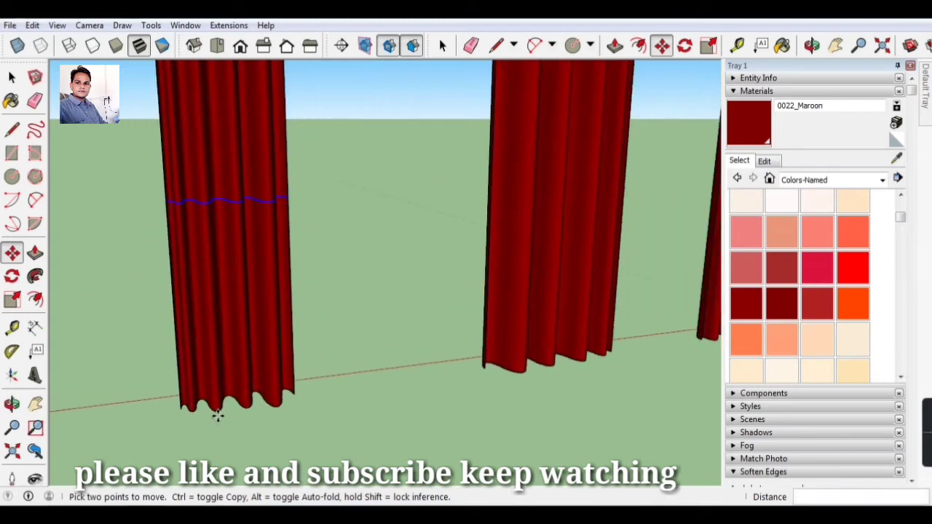
pyautogui.scroll(-2, 216, 407)
pyautogui.scroll(-2, 222, 383)
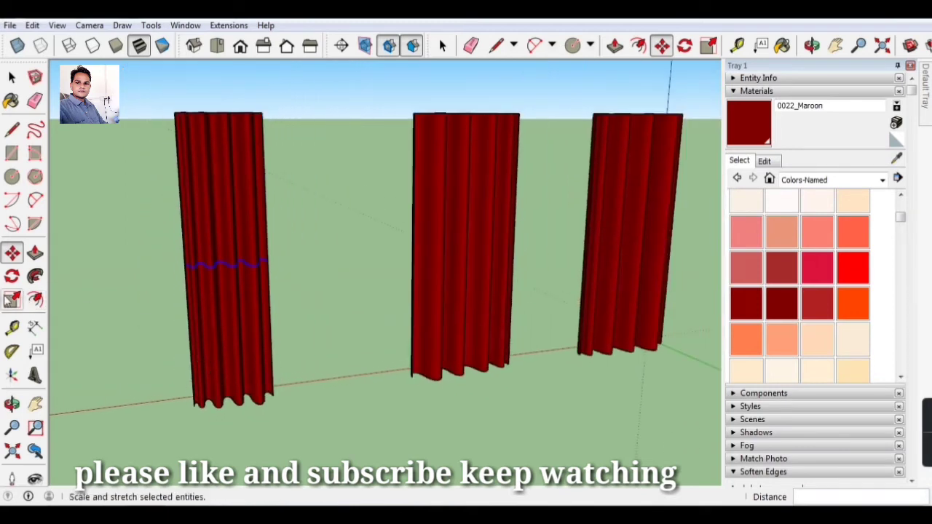
# Step: Scale the copied hem line down to 1' wide, pinching the curtain, and view it from the front
pyautogui.click(12, 300)
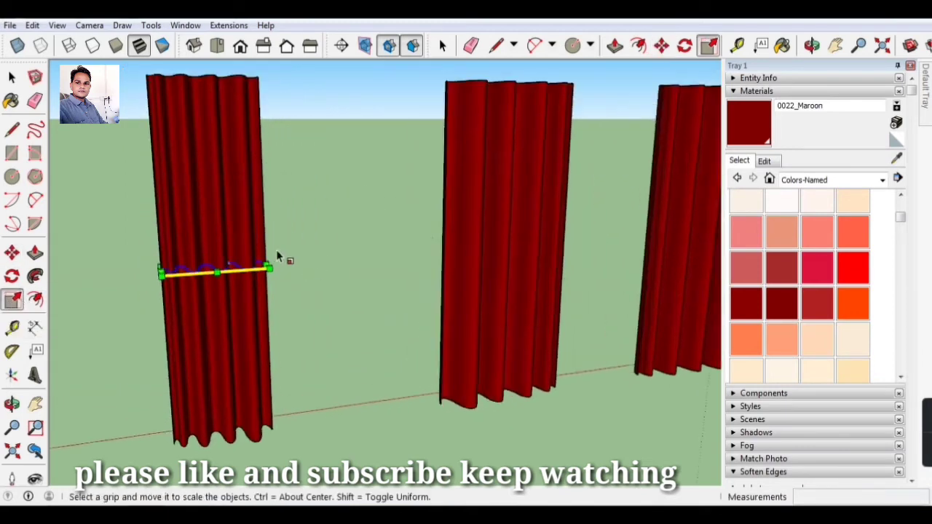
pyautogui.scroll(3, 276, 250)
pyautogui.moveTo(266, 266); pyautogui.dragTo(186, 276)
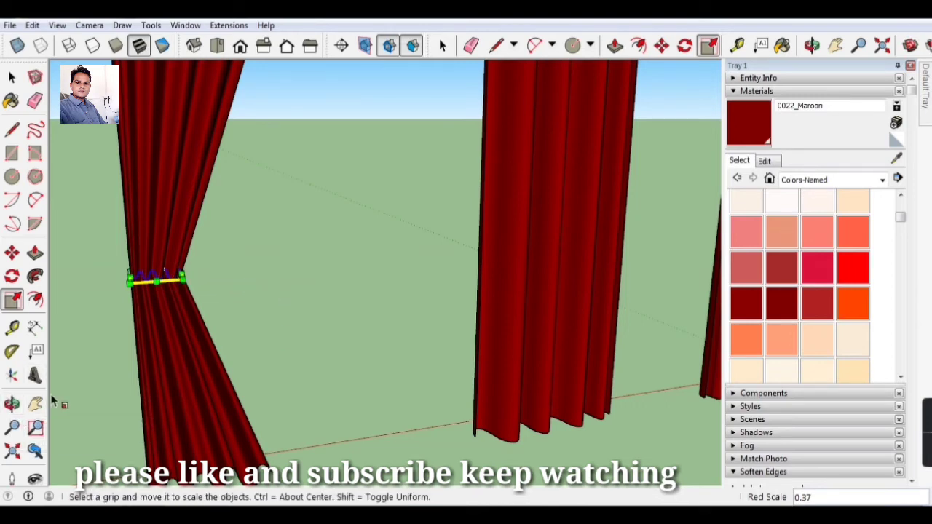
pyautogui.write("'")
pyautogui.press('Return')
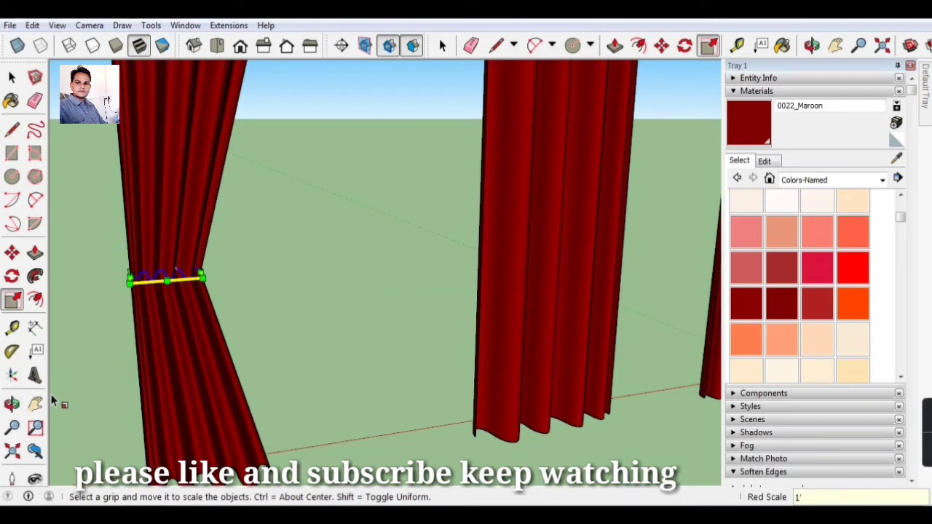
pyautogui.click(12, 403)
pyautogui.moveTo(88, 393)
pyautogui.mouseDown()
pyautogui.moveTo(151, 364)
pyautogui.moveTo(313, 387)
pyautogui.moveTo(281, 364)
pyautogui.moveTo(438, 410)
pyautogui.mouseUp()
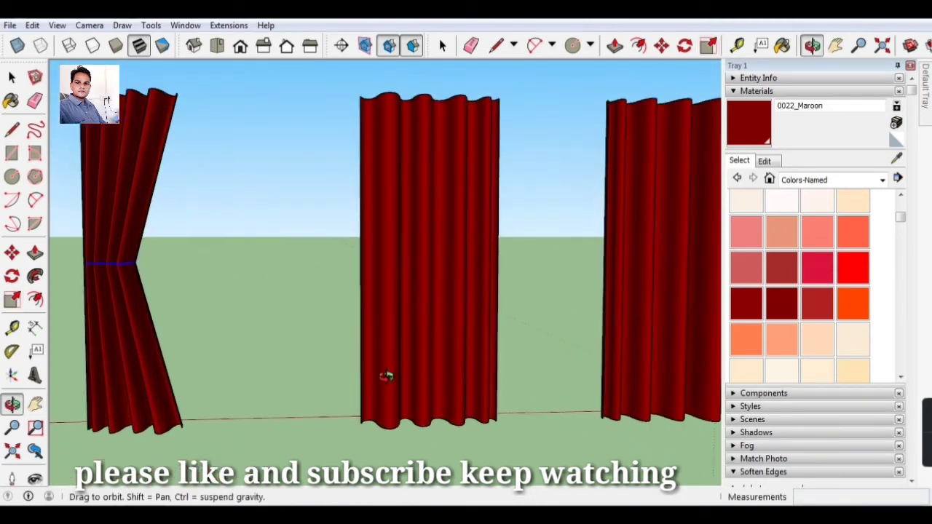
pyautogui.moveTo(386, 376)
pyautogui.mouseDown()
pyautogui.moveTo(360, 391)
pyautogui.moveTo(425, 366)
pyautogui.moveTo(424, 374)
pyautogui.moveTo(297, 357)
pyautogui.moveTo(466, 352)
pyautogui.moveTo(564, 328)
pyautogui.moveTo(339, 288)
pyautogui.moveTo(545, 294)
pyautogui.moveTo(589, 258)
pyautogui.moveTo(535, 289)
pyautogui.moveTo(557, 316)
pyautogui.moveTo(494, 339)
pyautogui.mouseUp()
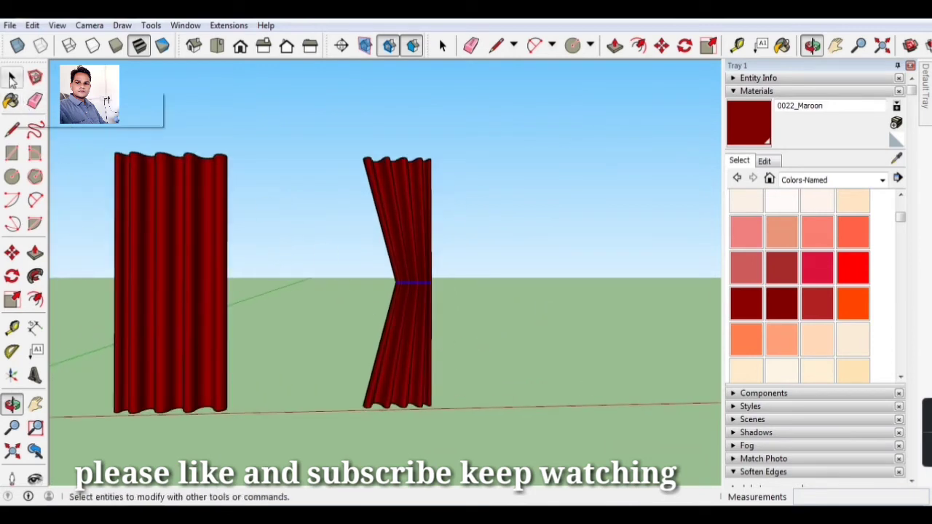
# Step: Flip the whole pinched curtain along the red direction
pyautogui.click(439, 41)
pyautogui.moveTo(318, 129)
pyautogui.mouseDown()
pyautogui.moveTo(503, 412)
pyautogui.moveTo(525, 467)
pyautogui.mouseUp()
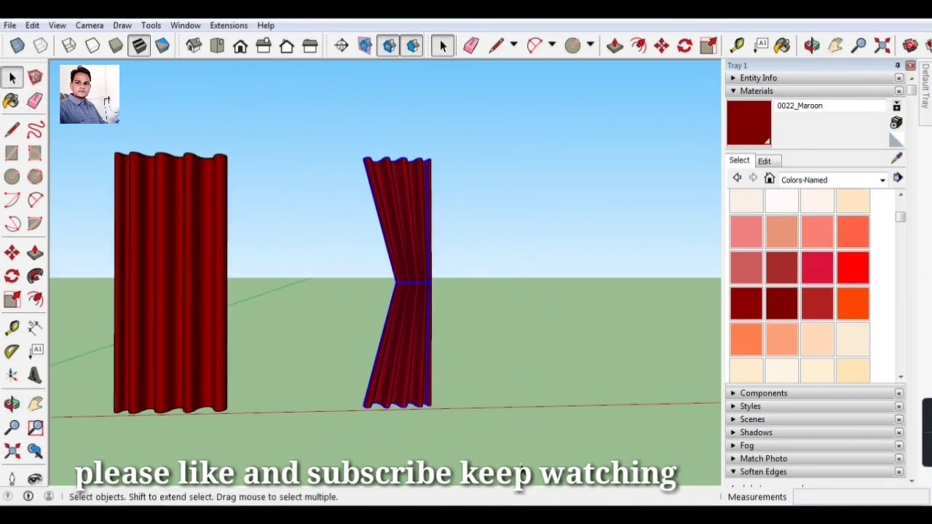
pyautogui.rightClick(397, 353)
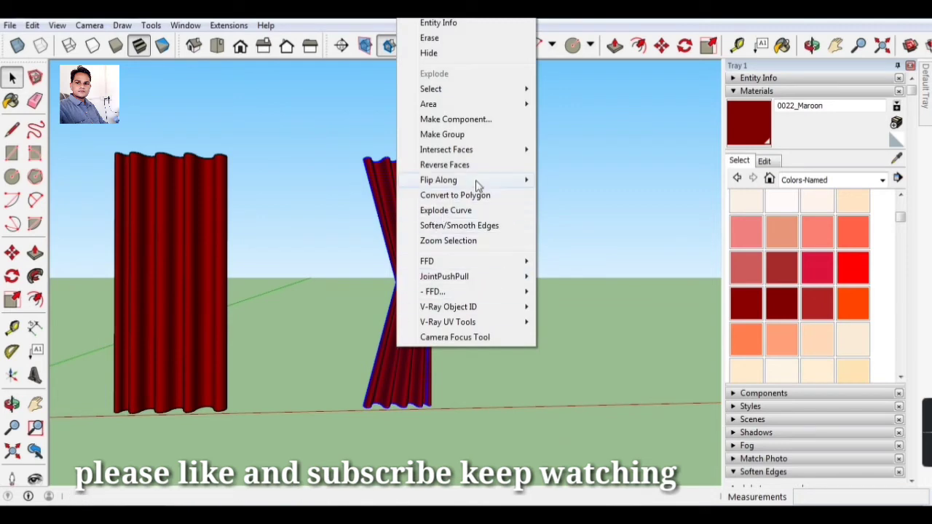
pyautogui.moveTo(439, 180)
pyautogui.click(562, 182)
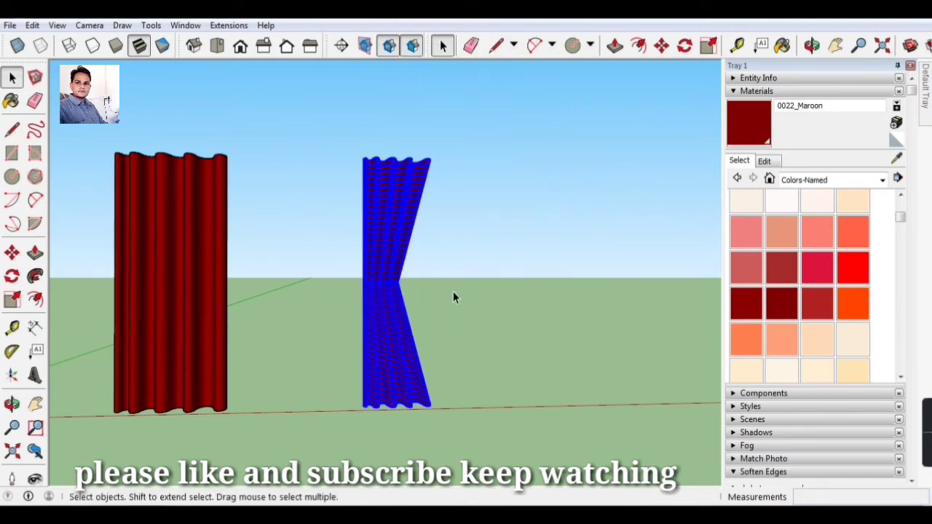
pyautogui.scroll(2, 542, 327)
# Step: Copy the pinched curtain to the right and flip the copy along red
pyautogui.click(12, 252)
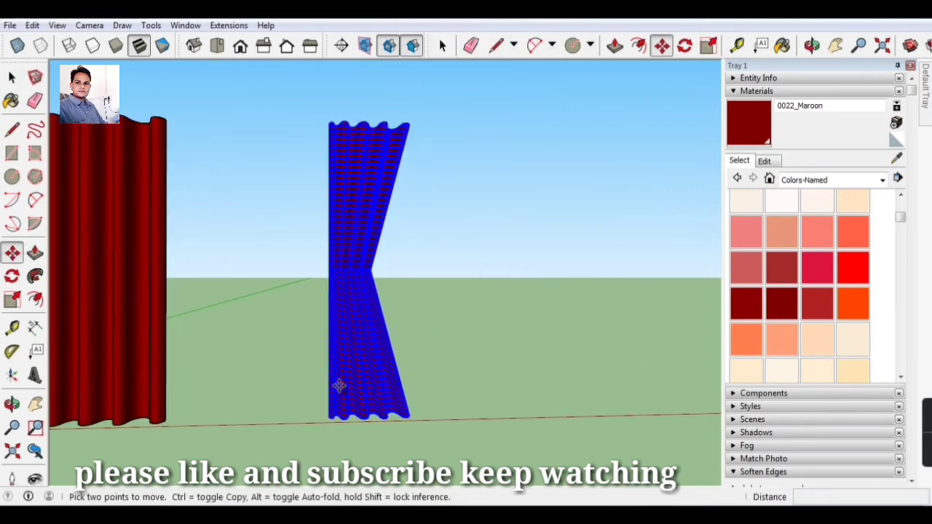
pyautogui.click(342, 383)
pyautogui.press('ctrl')
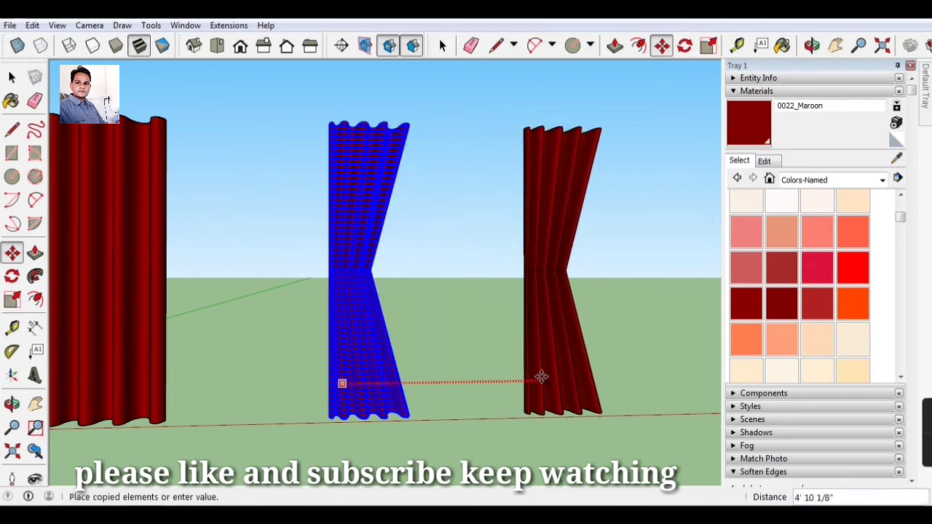
pyautogui.click(540, 377)
pyautogui.rightClick(550, 372)
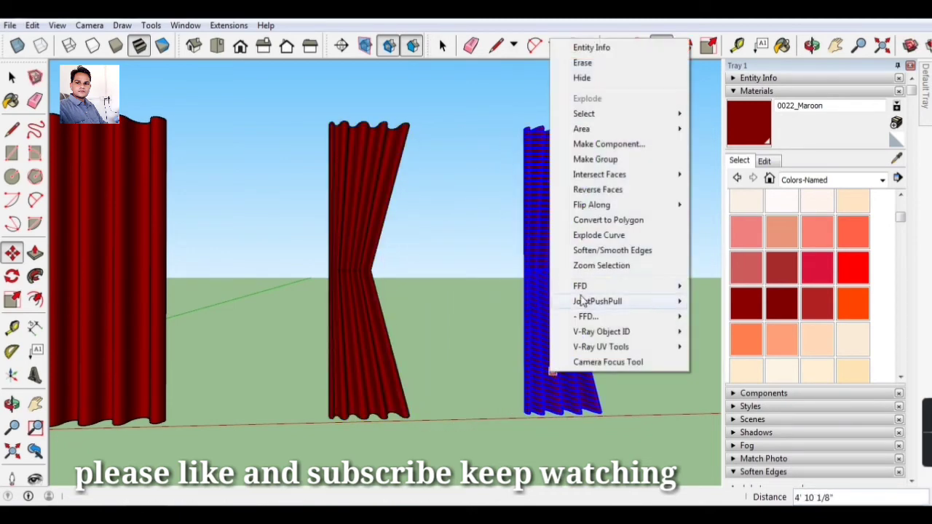
pyautogui.click(697, 201)
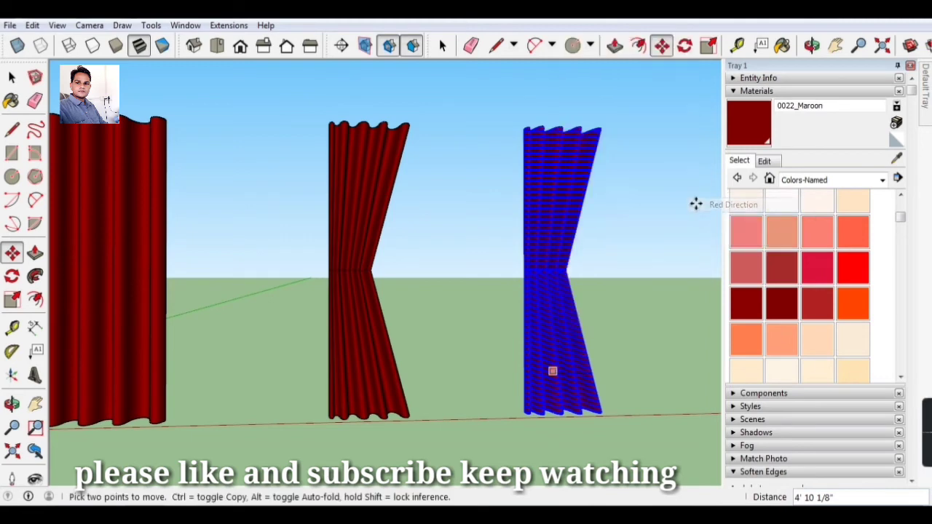
pyautogui.scroll(-3, 416, 333)
pyautogui.scroll(-1, 506, 324)
pyautogui.scroll(2, 574, 322)
pyautogui.scroll(1, 568, 323)
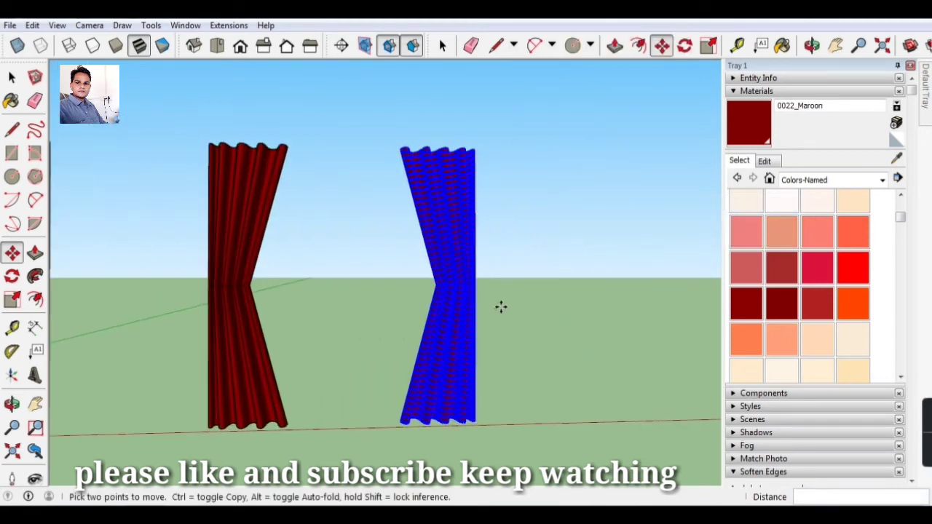
pyautogui.scroll(1, 489, 335)
# Step: Clear the selection and select the leftmost straight curtain
pyautogui.click(11, 77)
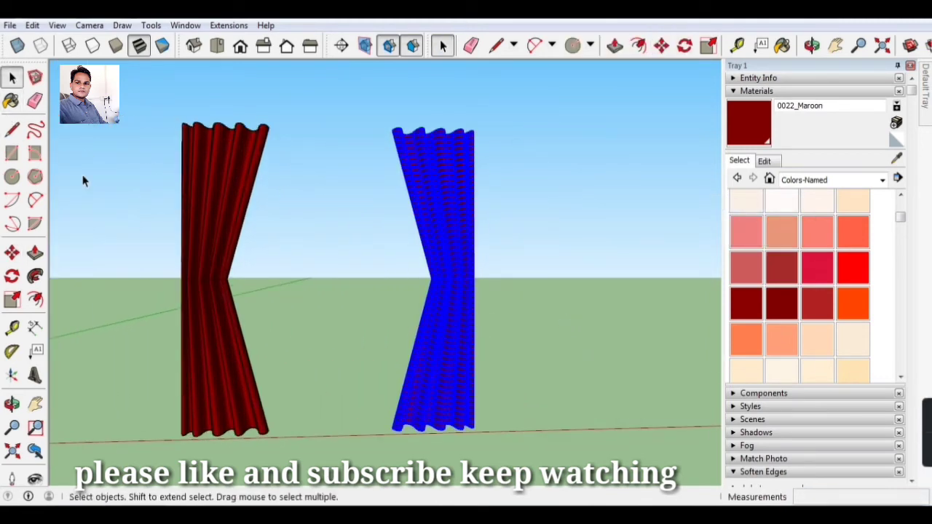
pyautogui.click(177, 270)
pyautogui.scroll(-2, 294, 385)
pyautogui.scroll(-2, 293, 385)
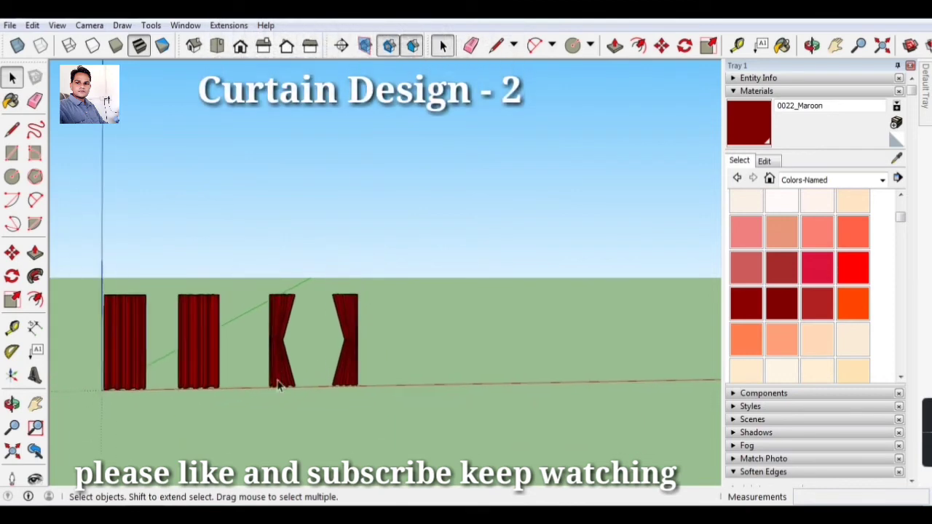
pyautogui.scroll(1, 277, 386)
pyautogui.scroll(1, 105, 363)
pyautogui.scroll(1, 105, 363)
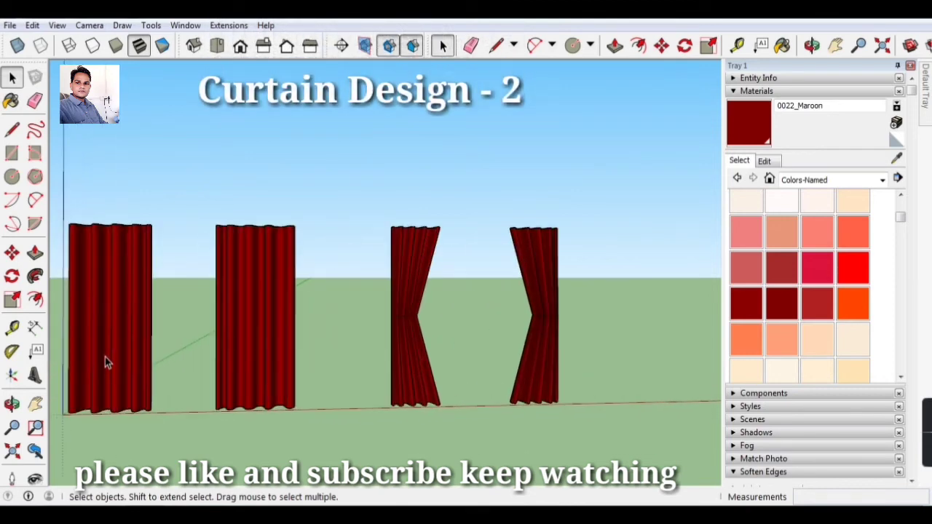
pyautogui.click(105, 358)
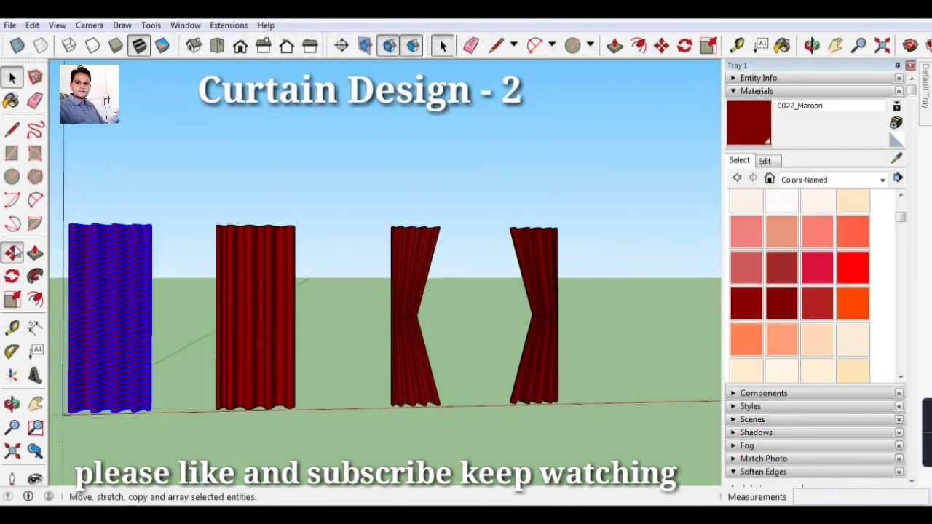
# Step: Copy the straight curtain far right along the red axis, beyond the tied-back pair
pyautogui.click(12, 252)
pyautogui.press('ctrl')
pyautogui.click(99, 327)
pyautogui.scroll(-1, 123, 327)
pyautogui.scroll(-1, 122, 326)
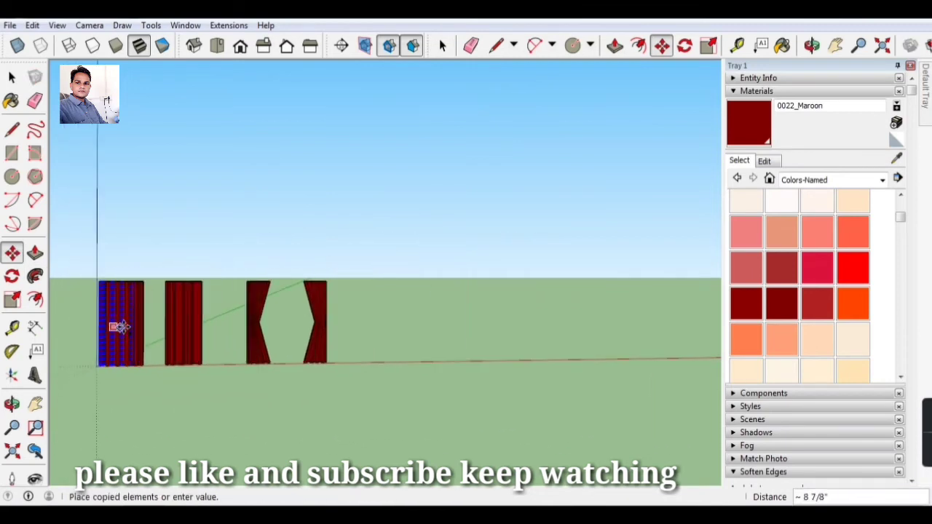
pyautogui.scroll(-1, 121, 327)
pyautogui.scroll(1, 313, 332)
pyautogui.scroll(2, 313, 332)
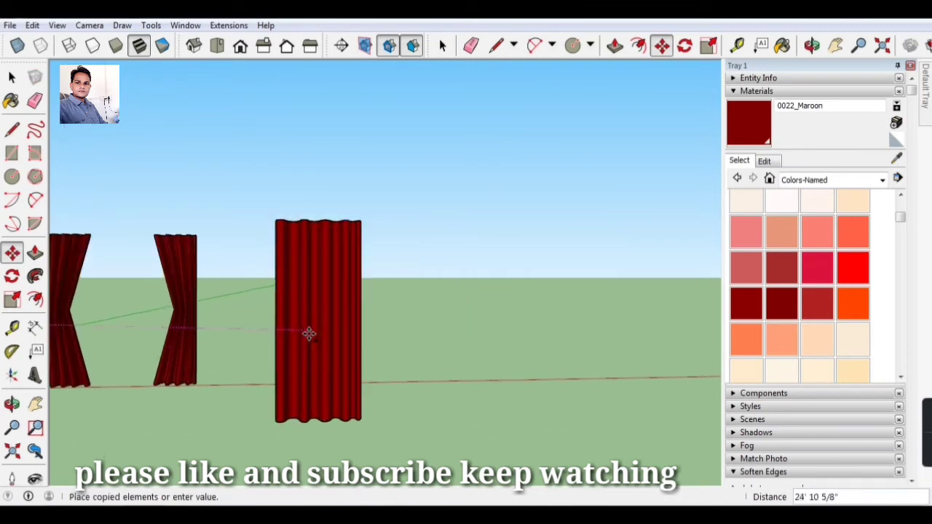
pyautogui.scroll(2, 308, 332)
pyautogui.scroll(1, 306, 330)
pyautogui.scroll(-2, 310, 319)
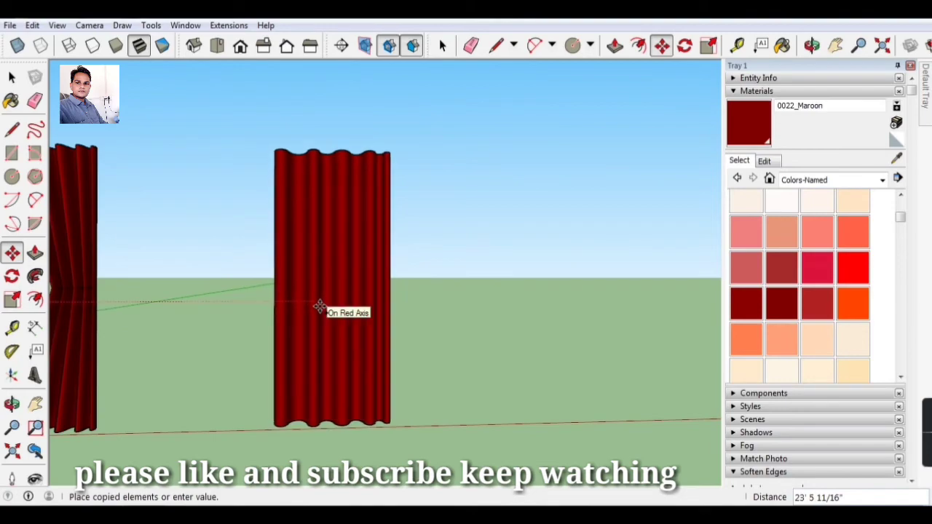
pyautogui.click(321, 306)
pyautogui.scroll(2, 387, 308)
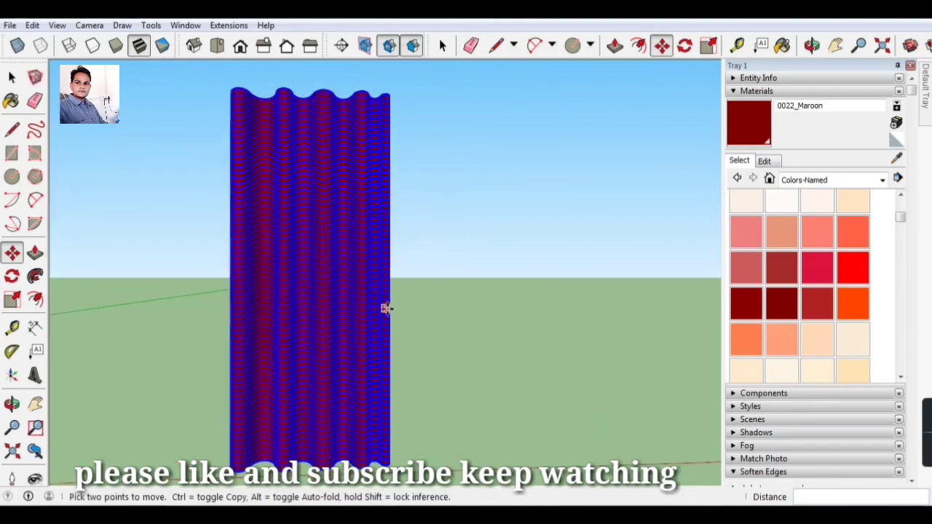
# Step: Scale the fifth curtain copy narrower along the red axis
pyautogui.click(11, 299)
pyautogui.scroll(-1, 51, 277)
pyautogui.scroll(2, 356, 273)
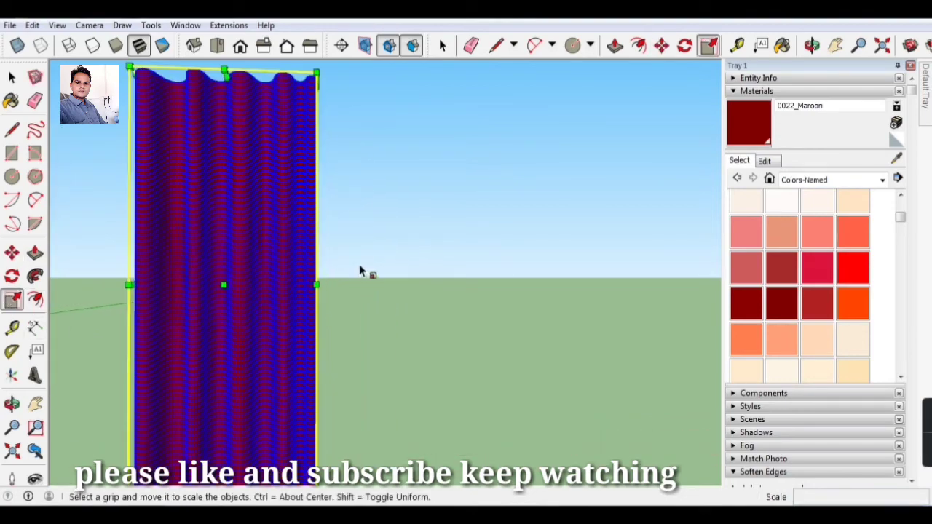
pyautogui.scroll(2, 350, 277)
pyautogui.scroll(-1, 108, 313)
pyautogui.scroll(-1, 248, 274)
pyautogui.scroll(2, 240, 287)
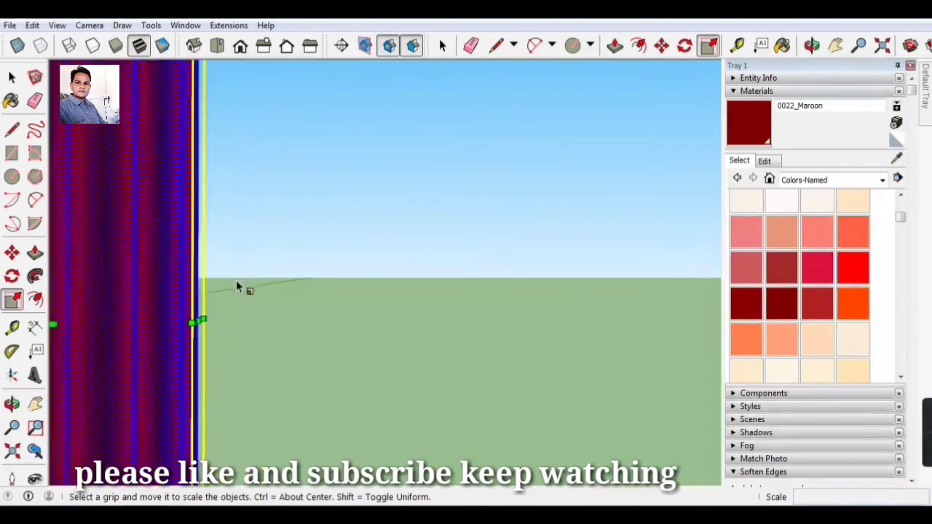
pyautogui.scroll(1, 188, 329)
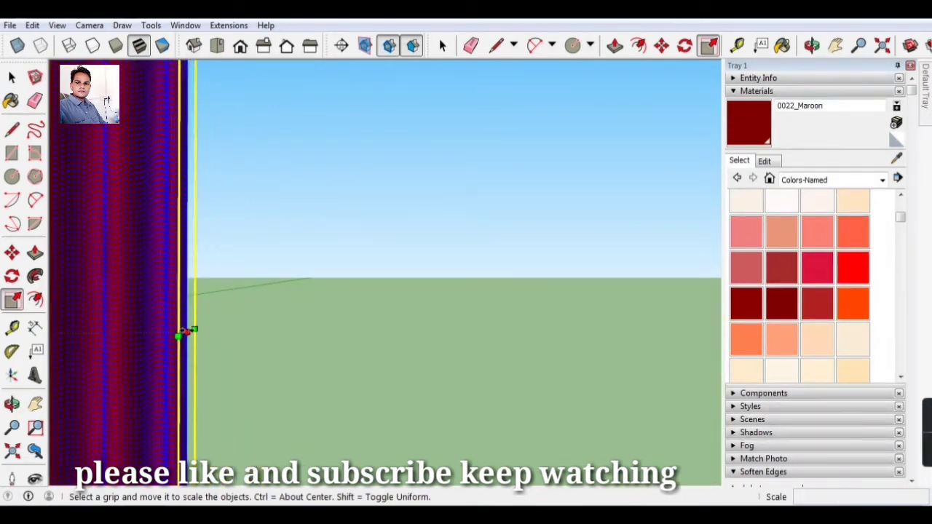
pyautogui.scroll(-2, 187, 332)
pyautogui.scroll(-2, 188, 331)
pyautogui.moveTo(187, 331); pyautogui.dragTo(152, 331)
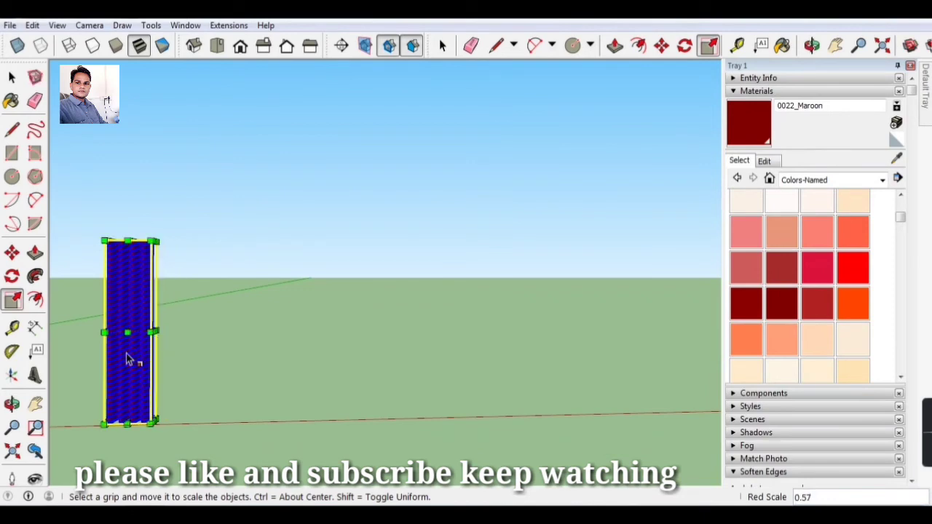
pyautogui.scroll(1, 106, 423)
pyautogui.scroll(2, 108, 423)
pyautogui.scroll(1, 113, 424)
pyautogui.scroll(-1, 237, 429)
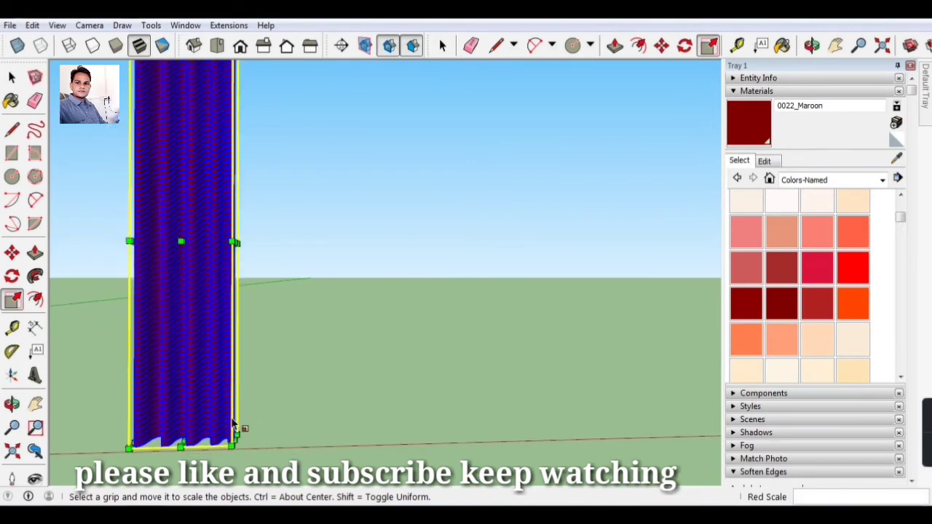
pyautogui.scroll(-1, 233, 430)
# Step: Orbit the view down to the new curtain's lower folds
pyautogui.click(12, 78)
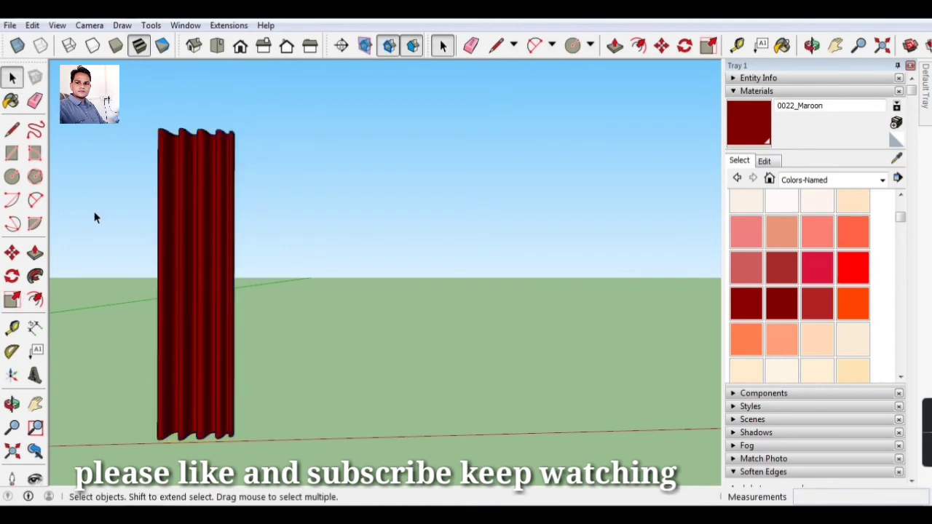
pyautogui.scroll(-2, 301, 385)
pyautogui.scroll(3, 152, 401)
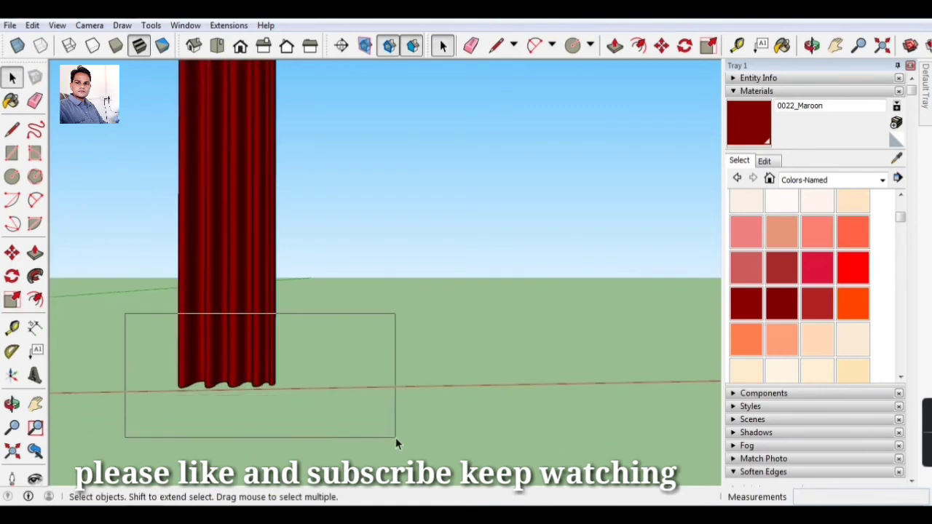
pyautogui.scroll(3, 162, 364)
pyautogui.scroll(-2, 178, 379)
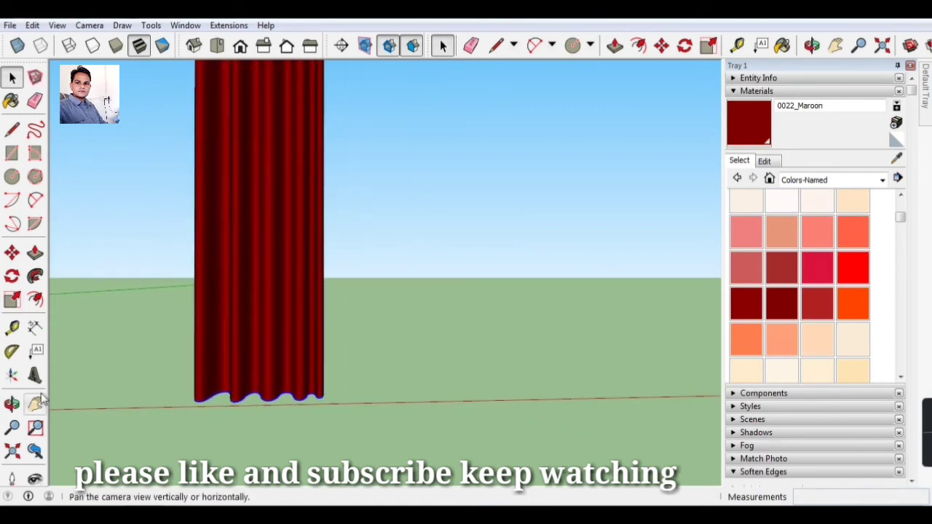
pyautogui.click(12, 405)
pyautogui.moveTo(308, 359); pyautogui.dragTo(255, 364)
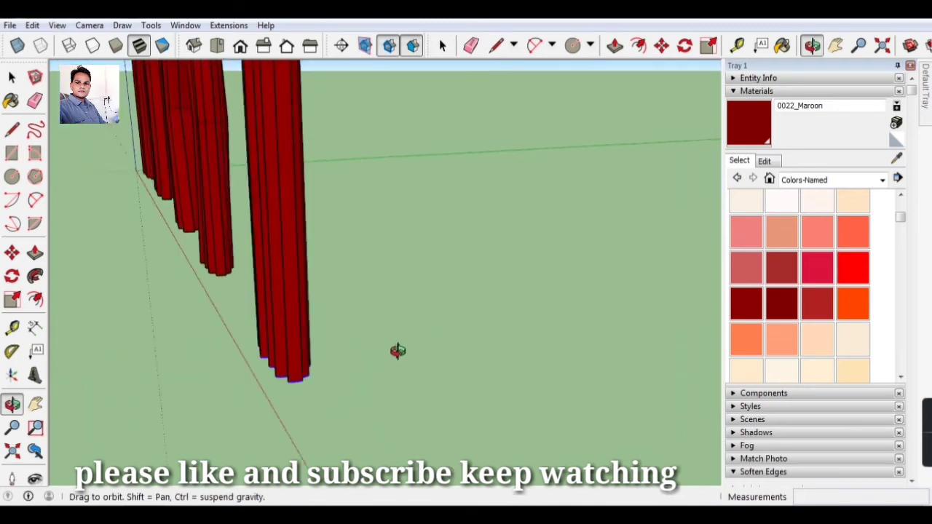
pyautogui.scroll(-3, 479, 339)
pyautogui.moveTo(478, 339); pyautogui.dragTo(197, 299)
pyautogui.scroll(3, 183, 285)
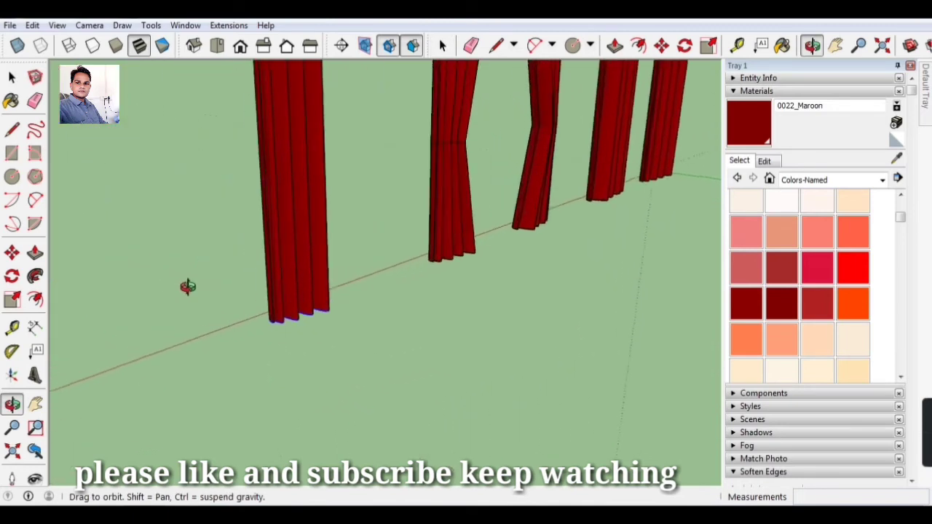
pyautogui.scroll(3, 328, 321)
pyautogui.scroll(2, 327, 322)
pyautogui.moveTo(334, 343); pyautogui.dragTo(312, 337)
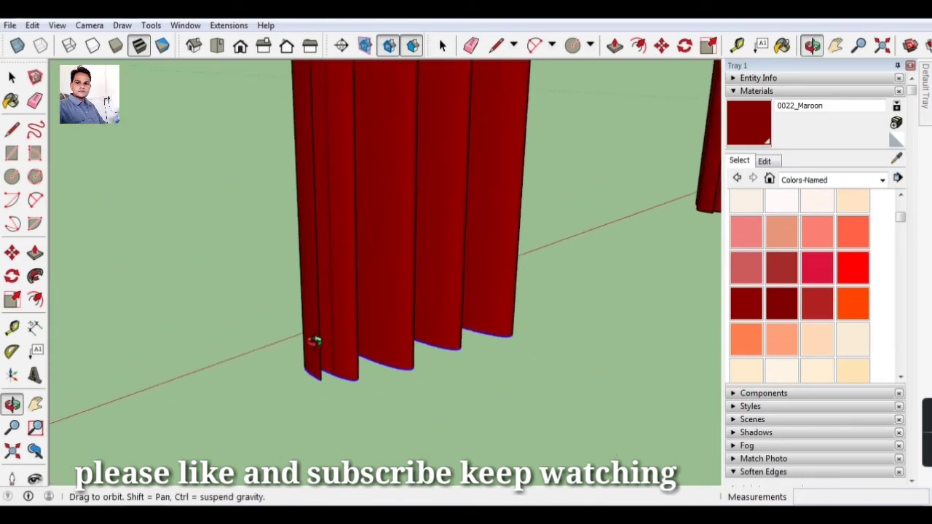
# Step: Copy the curtain's wavy bottom edge about 3'6" up the curtain
pyautogui.click(12, 252)
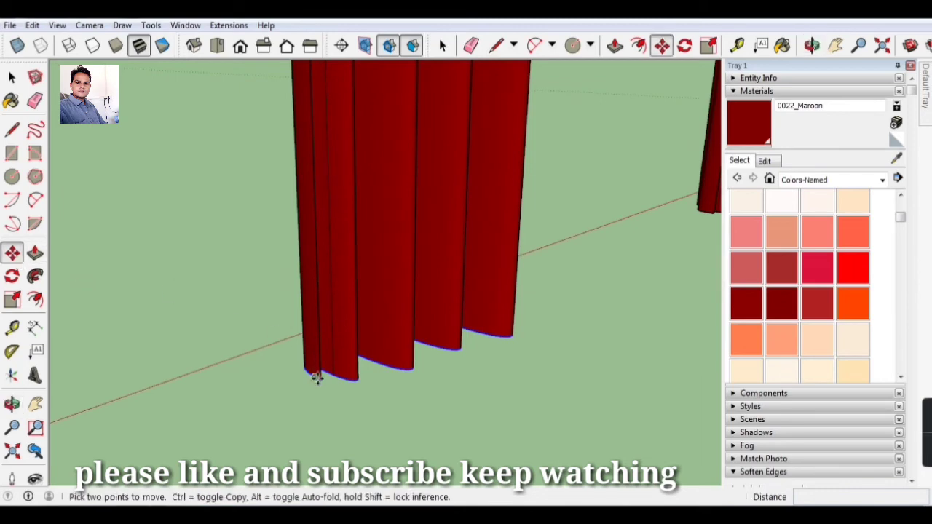
pyautogui.press('ctrl')
pyautogui.click(317, 377)
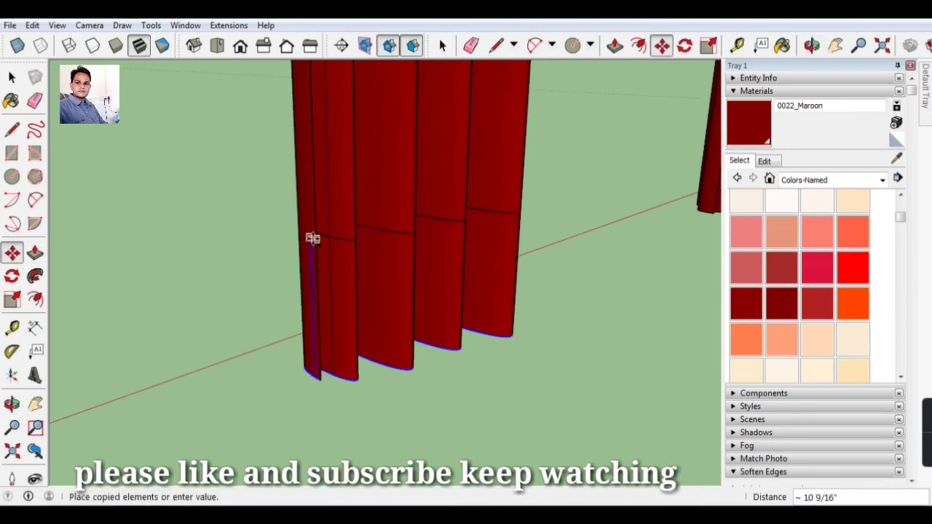
pyautogui.click(312, 235)
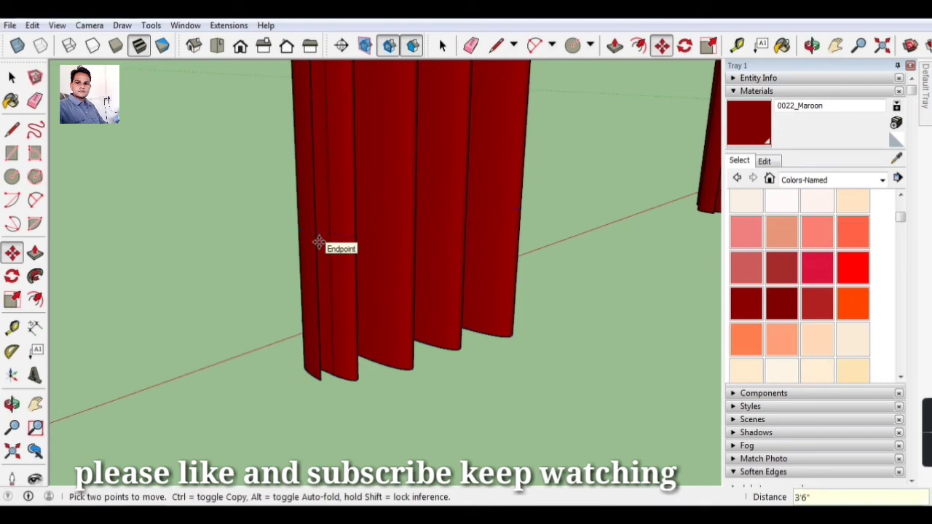
pyautogui.scroll(-3, 332, 209)
pyautogui.scroll(-3, 335, 258)
pyautogui.scroll(-2, 335, 261)
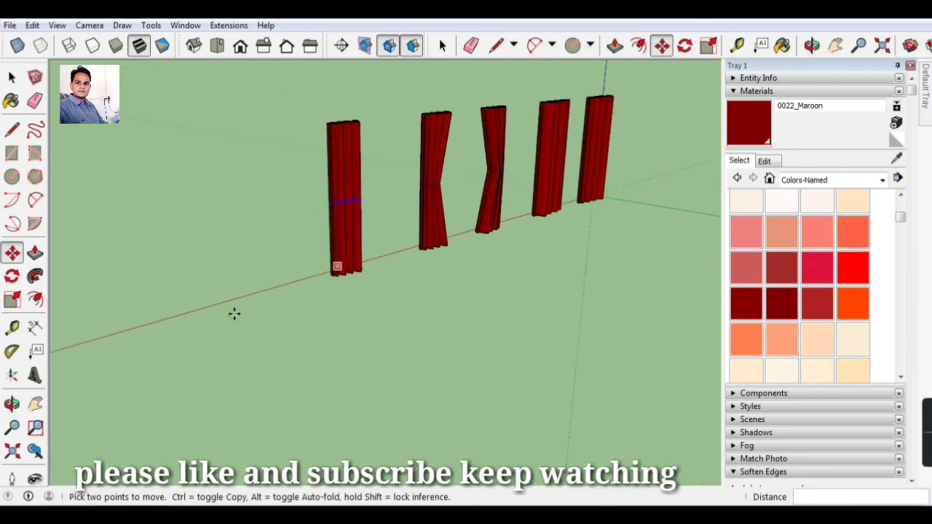
# Step: Orbit to a front view of the row of curtains
pyautogui.click(12, 403)
pyautogui.moveTo(377, 249); pyautogui.dragTo(748, 250)
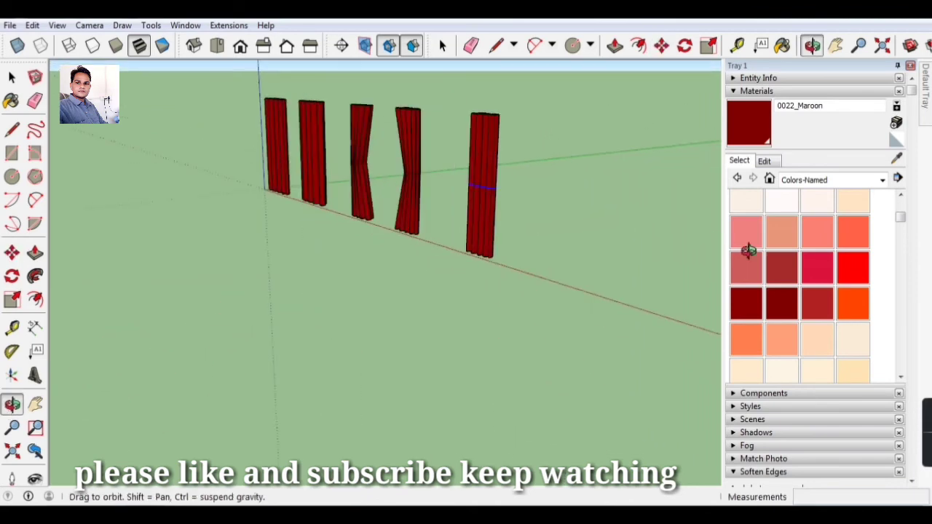
pyautogui.moveTo(494, 64)
pyautogui.mouseDown()
pyautogui.moveTo(454, 214)
pyautogui.moveTo(646, 167)
pyautogui.moveTo(387, 162)
pyautogui.moveTo(612, 213)
pyautogui.moveTo(607, 129)
pyautogui.moveTo(343, 243)
pyautogui.moveTo(362, 362)
pyautogui.moveTo(402, 173)
pyautogui.mouseUp()
pyautogui.scroll(3, 402, 174)
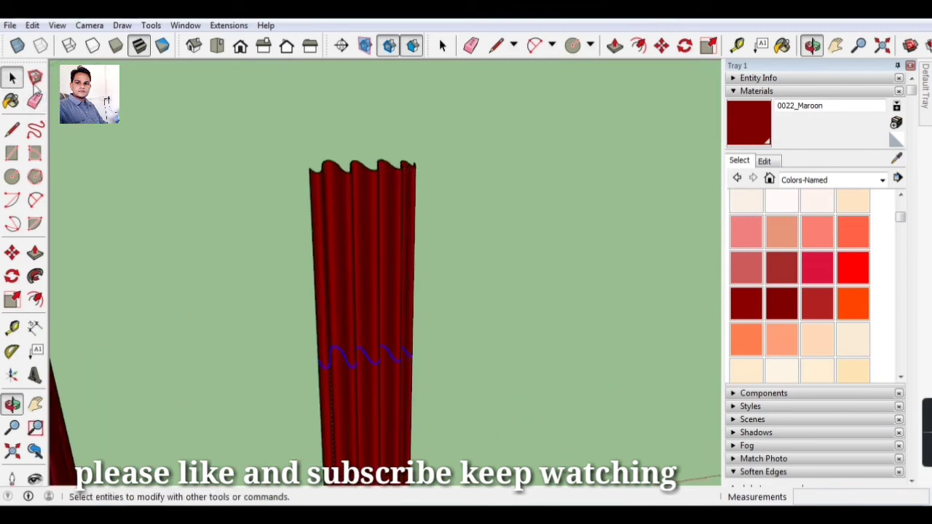
# Step: Stretch the curtain's top edge to a red scale of about 1.81
pyautogui.click(11, 77)
pyautogui.scroll(2, 493, 183)
pyautogui.press('s')
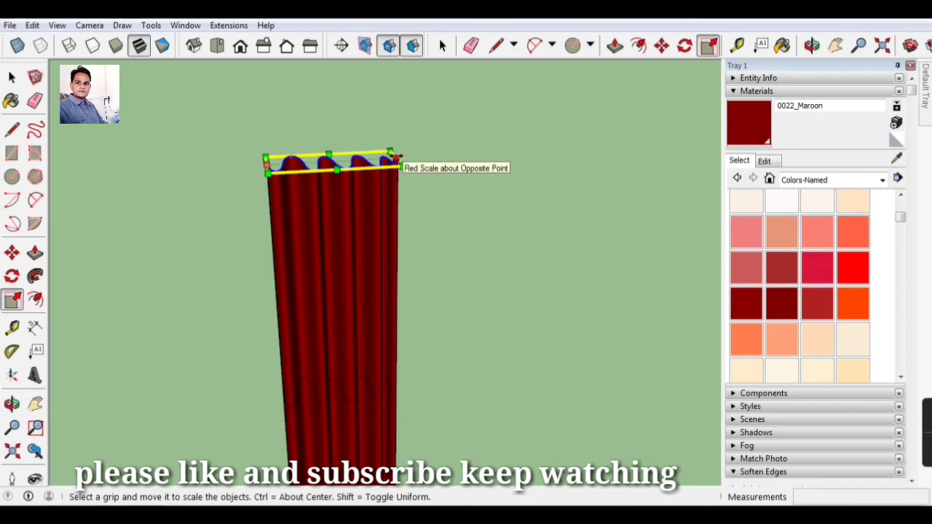
pyautogui.moveTo(396, 156); pyautogui.dragTo(508, 160)
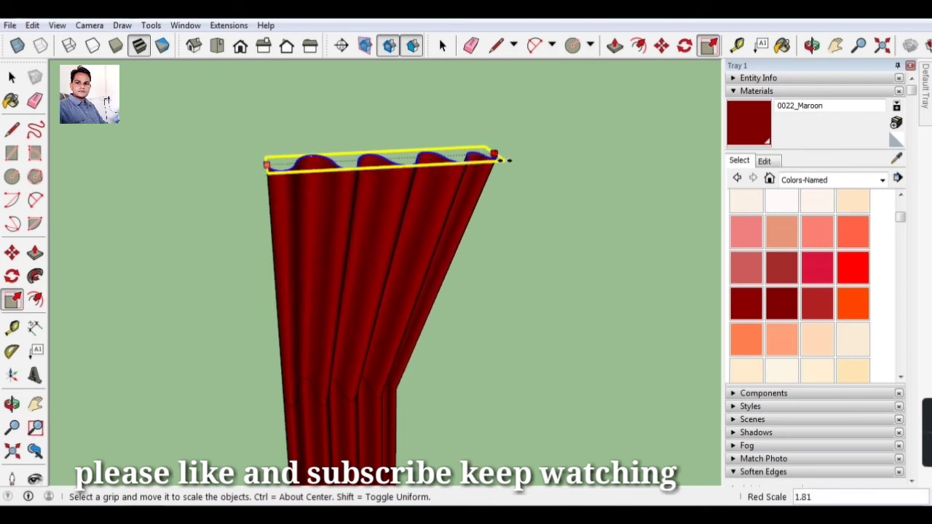
pyautogui.click(12, 404)
pyautogui.moveTo(328, 385)
pyautogui.mouseDown()
pyautogui.moveTo(311, 190)
pyautogui.moveTo(327, 231)
pyautogui.moveTo(364, 221)
pyautogui.moveTo(309, 281)
pyautogui.moveTo(141, 167)
pyautogui.mouseUp()
pyautogui.press('space')
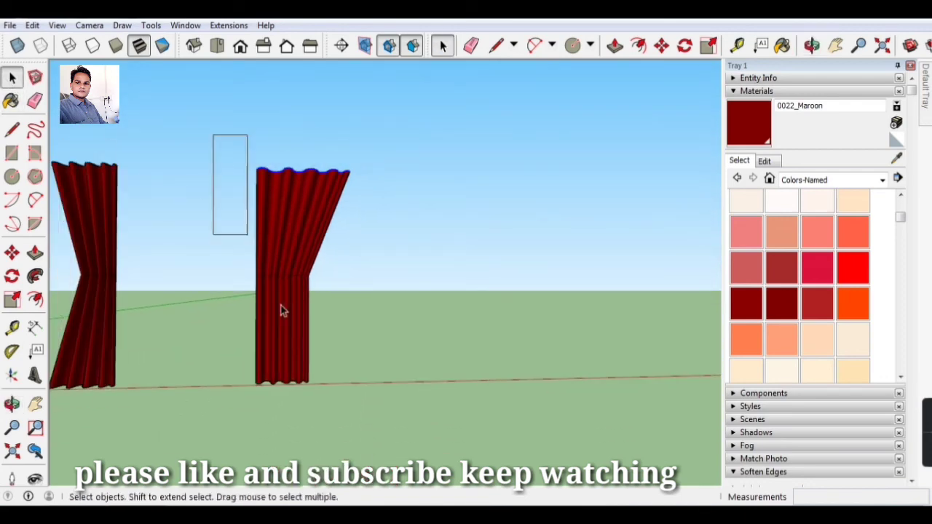
# Step: Copy the flared curtain to the right and flip the copy along the red direction
pyautogui.moveTo(283, 310); pyautogui.dragTo(423, 419)
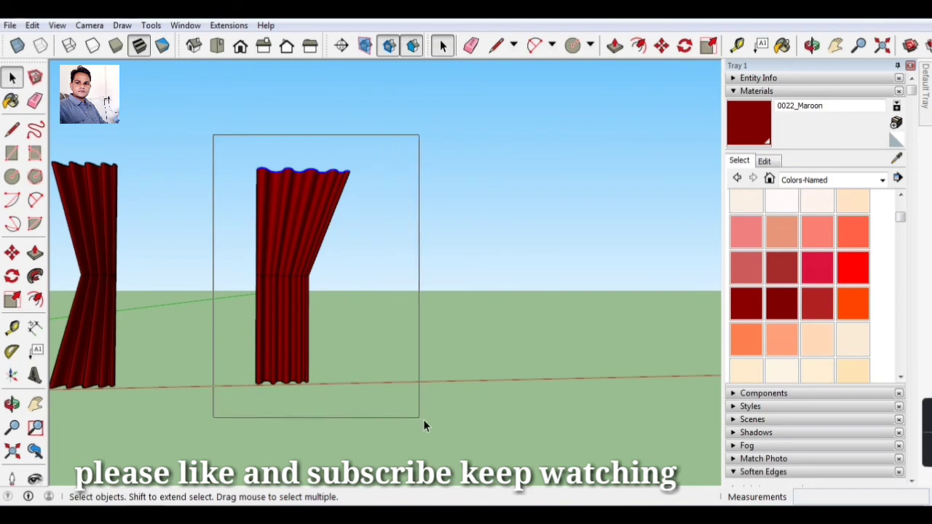
pyautogui.click(11, 251)
pyautogui.press('ctrl')
pyautogui.click(277, 264)
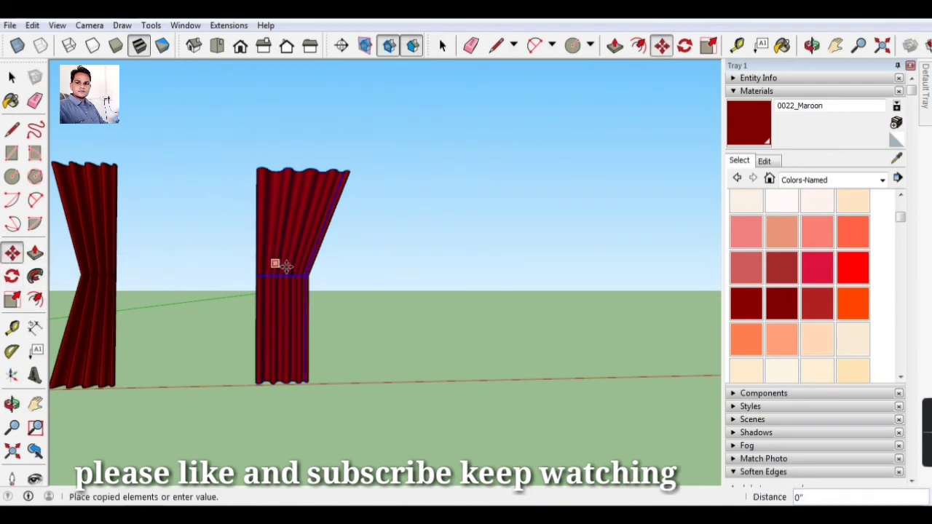
pyautogui.click(422, 263)
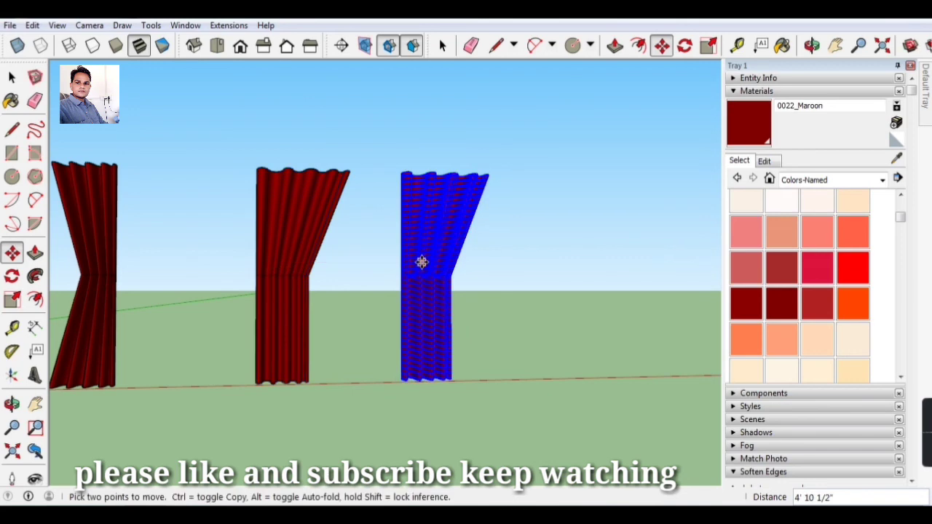
pyautogui.rightClick(422, 262)
pyautogui.moveTo(480, 339)
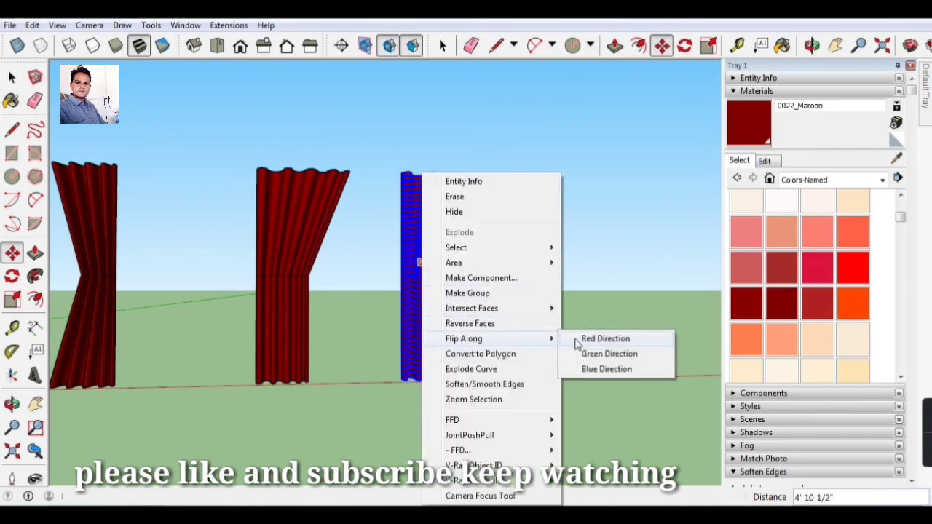
pyautogui.click(583, 339)
pyautogui.click(12, 77)
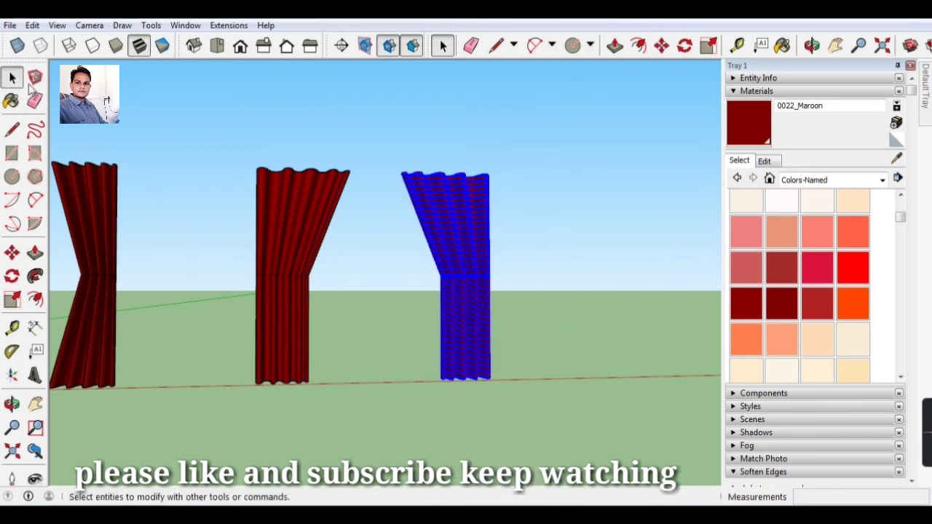
pyautogui.moveTo(254, 131)
pyautogui.mouseDown(button='middle')
pyautogui.moveTo(433, 181)
pyautogui.moveTo(377, 146)
pyautogui.moveTo(445, 218)
pyautogui.moveTo(422, 233)
pyautogui.mouseUp(button='middle')
pyautogui.click(11, 404)
pyautogui.moveTo(333, 360)
pyautogui.mouseDown()
pyautogui.moveTo(274, 366)
pyautogui.moveTo(449, 332)
pyautogui.mouseUp()
pyautogui.scroll(-2, 191, 335)
pyautogui.scroll(3, 91, 321)
pyautogui.scroll(2, 106, 331)
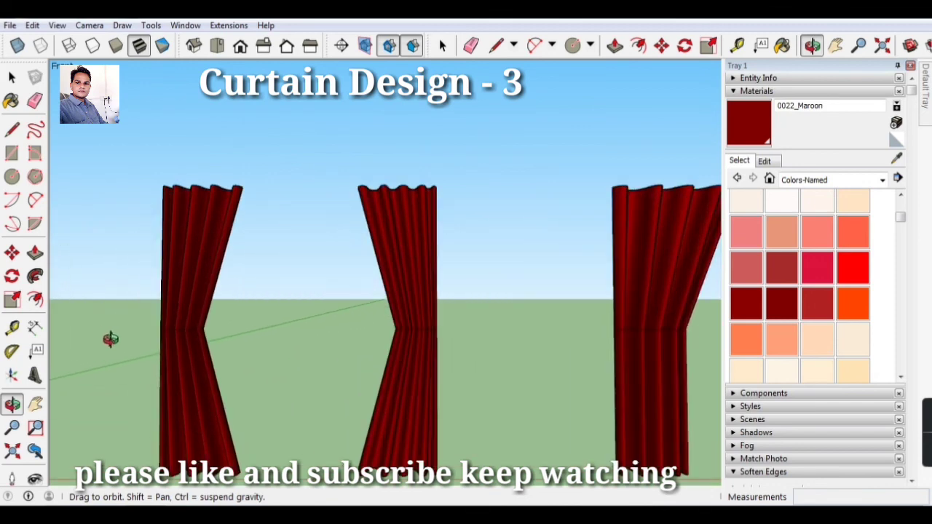
pyautogui.moveTo(110, 338); pyautogui.dragTo(345, 211)
pyautogui.scroll(-2, 474, 233)
pyautogui.scroll(-2, 202, 296)
pyautogui.scroll(4, 279, 202)
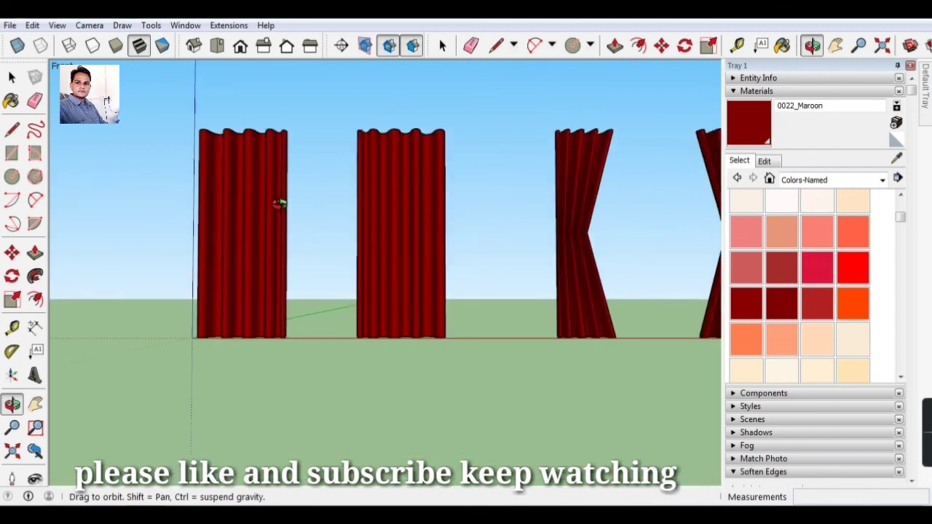
pyautogui.scroll(2, 252, 171)
pyautogui.scroll(-2, 289, 242)
pyautogui.moveTo(321, 276)
pyautogui.mouseDown()
pyautogui.moveTo(356, 255)
pyautogui.moveTo(306, 248)
pyautogui.mouseUp()
pyautogui.scroll(1, 354, 256)
pyautogui.scroll(-3, 303, 242)
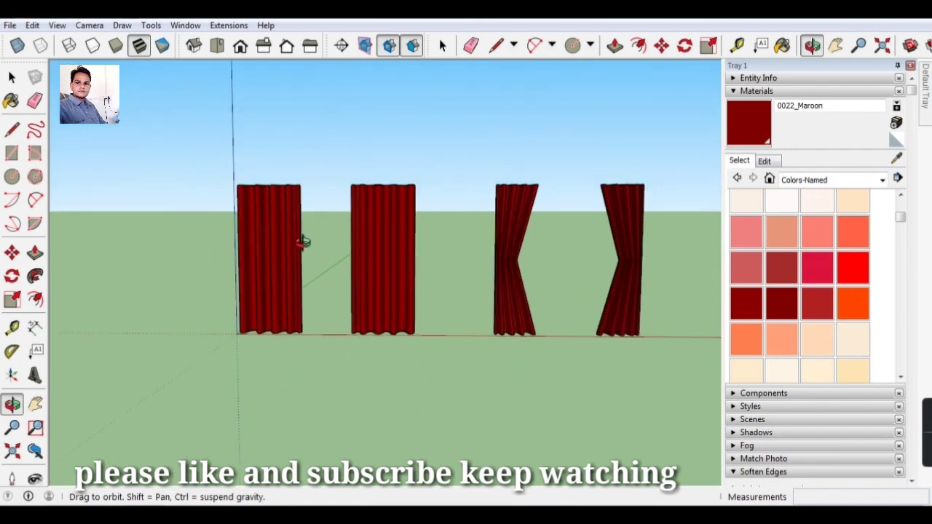
pyautogui.scroll(-2, 303, 243)
pyautogui.scroll(1, 628, 211)
pyautogui.scroll(1, 626, 211)
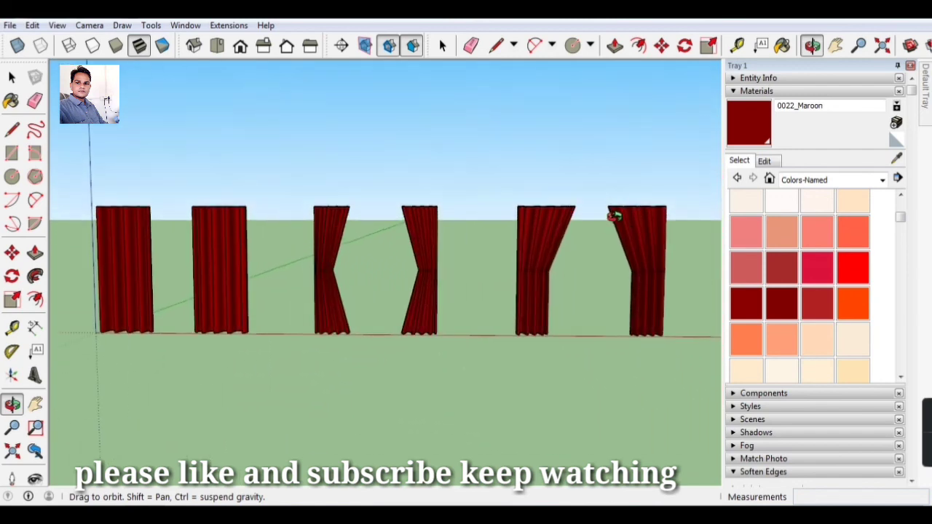
pyautogui.moveTo(614, 216); pyautogui.dragTo(620, 194)
pyautogui.scroll(1, 576, 231)
pyautogui.scroll(-1, 576, 231)
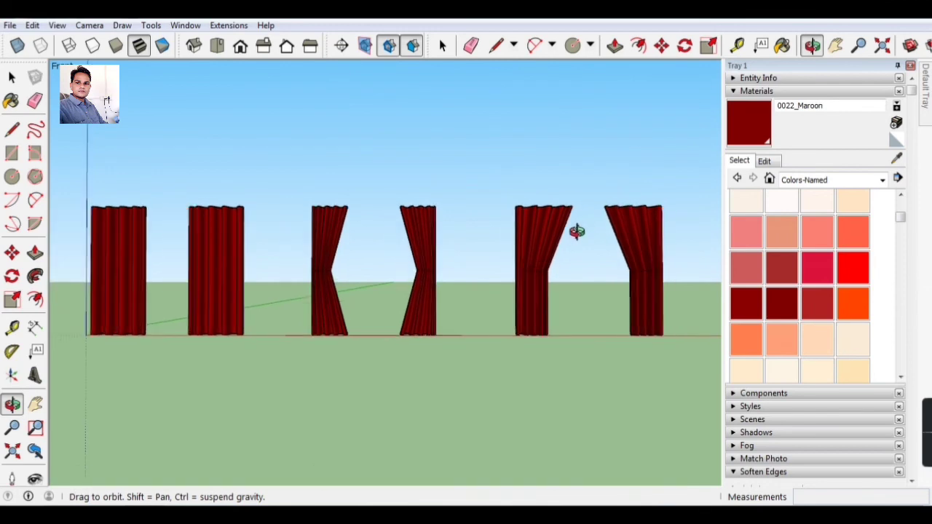